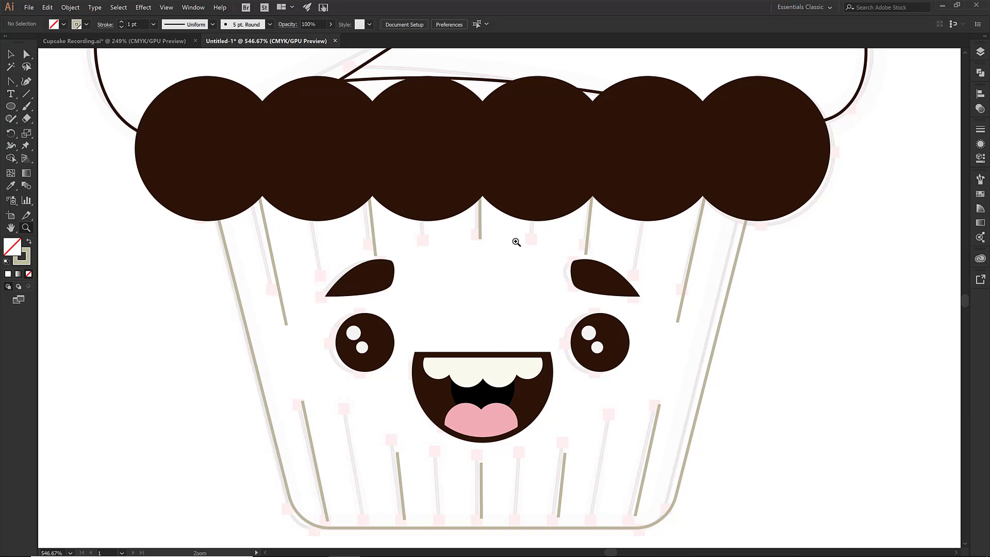
Apply Width Profile 4 to the group of stripe lines on the cupcake liner
{"action": "key", "text": "v"}
{"action": "left_click", "coordinate": [276, 268]}
{"action": "left_click", "coordinate": [275, 269]}
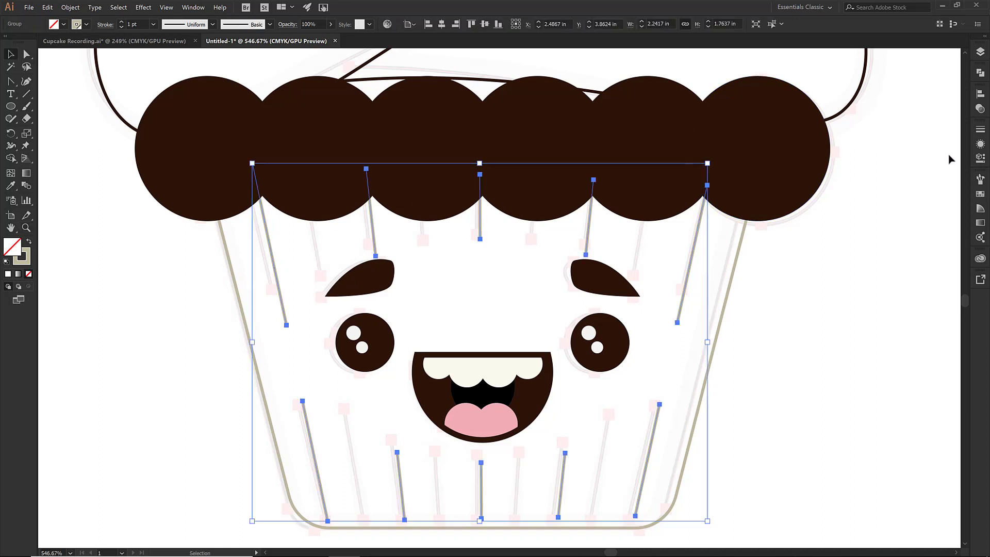
{"action": "left_click", "coordinate": [981, 130]}
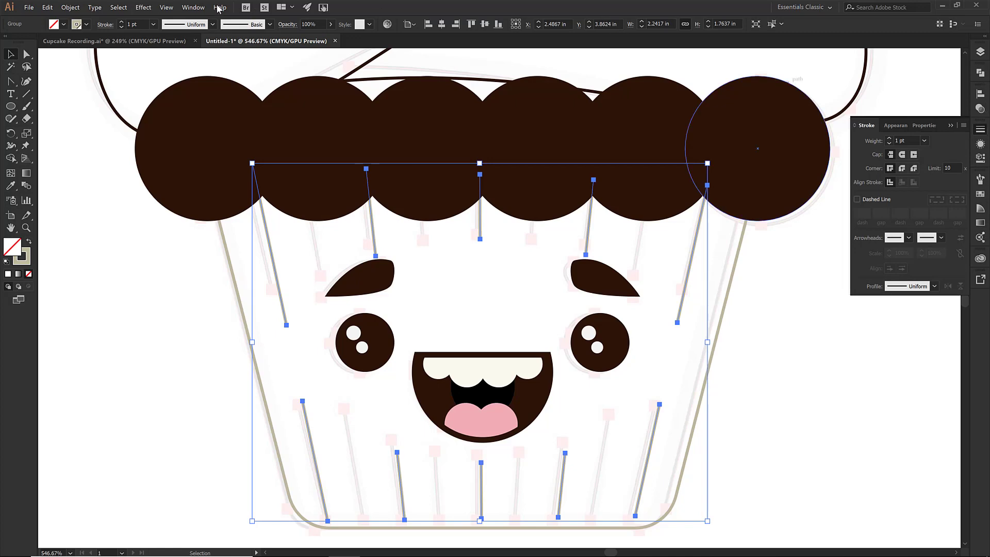
{"action": "left_click", "coordinate": [194, 9]}
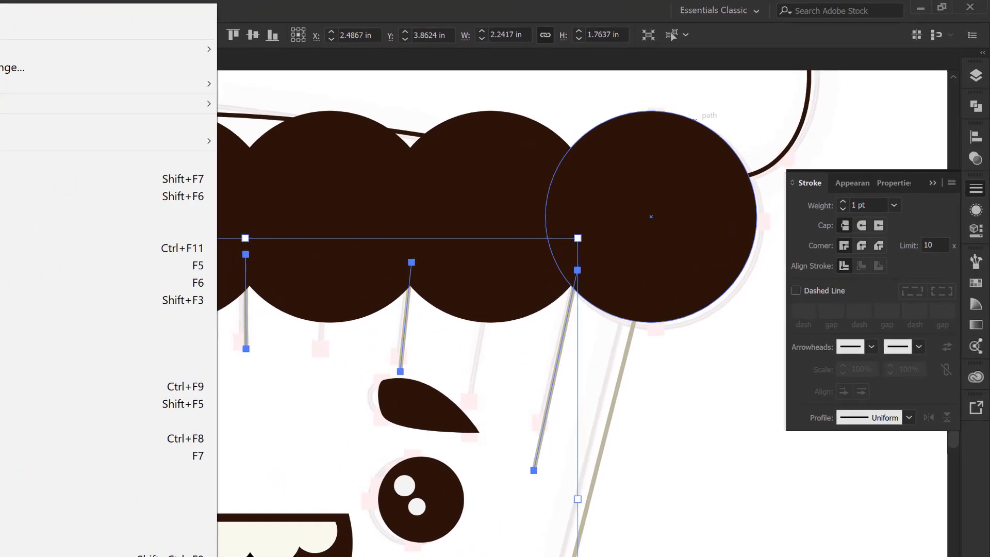
{"action": "left_click", "coordinate": [194, 9]}
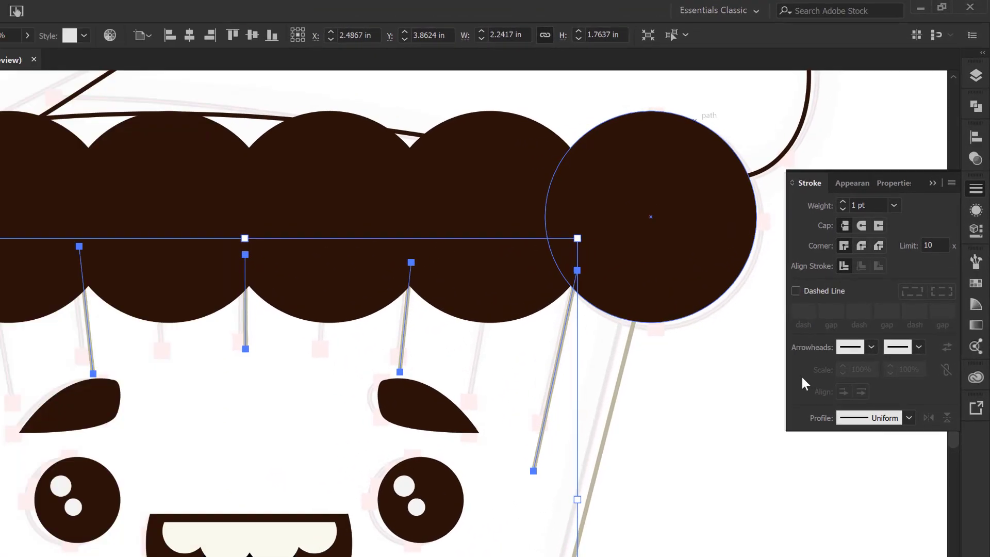
{"action": "left_click", "coordinate": [878, 416]}
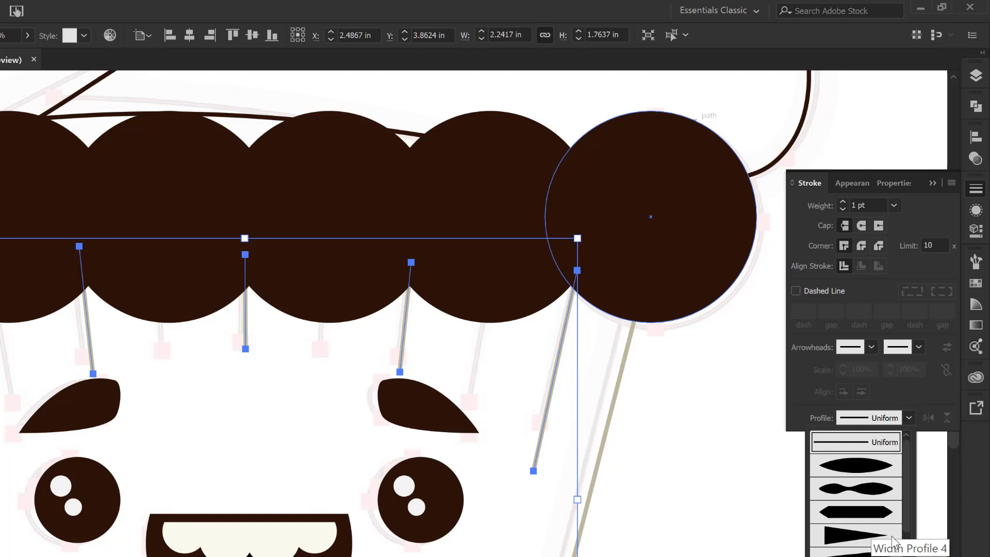
{"action": "left_click", "coordinate": [893, 540]}
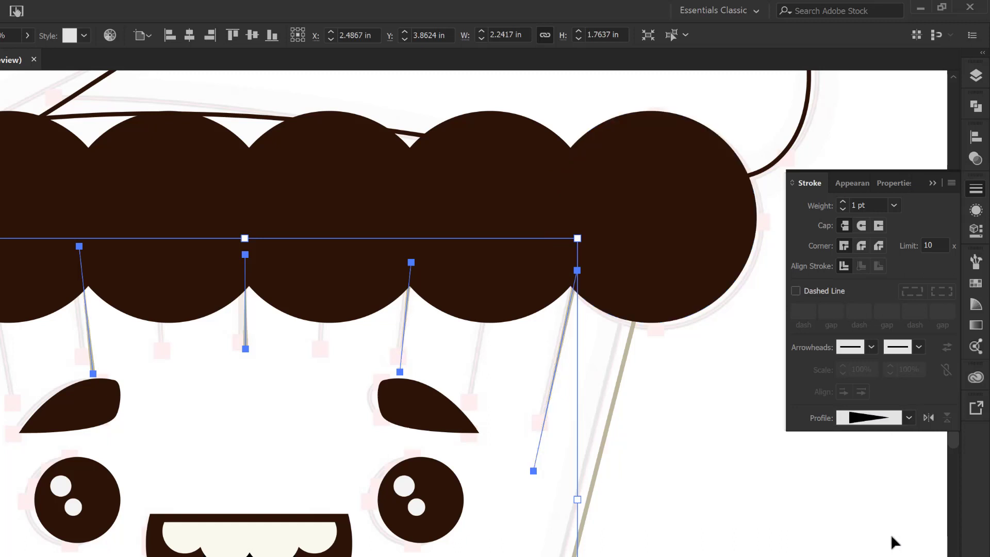
Set the stripes' stroke weight to 6 pt
{"action": "left_click", "coordinate": [843, 202]}
{"action": "left_click", "coordinate": [843, 202]}
{"action": "left_click", "coordinate": [843, 202]}
{"action": "left_click", "coordinate": [843, 202]}
{"action": "left_click", "coordinate": [843, 202]}
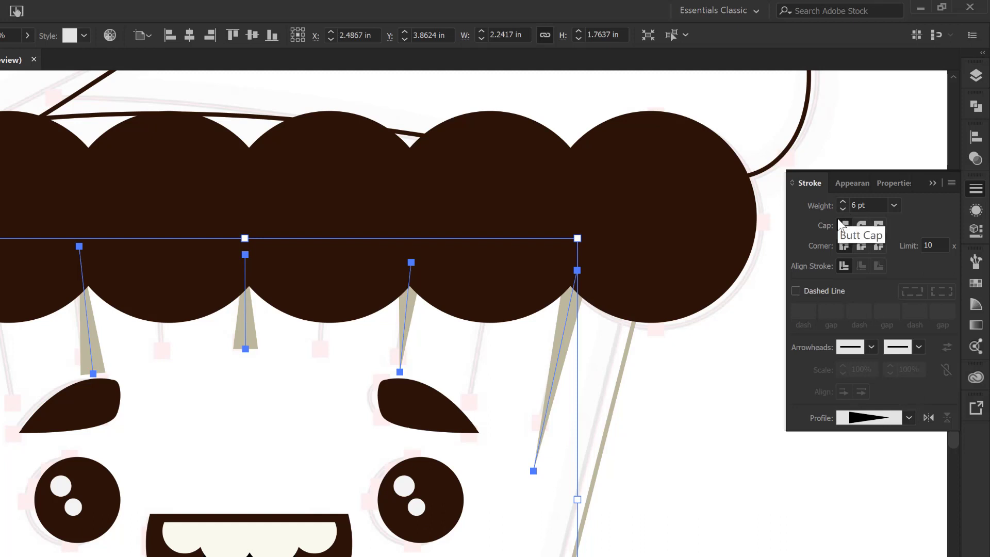
Inside the stripe group, select the stripes tapering the wrong way and flip their width profile along the path
{"action": "left_click", "coordinate": [717, 349]}
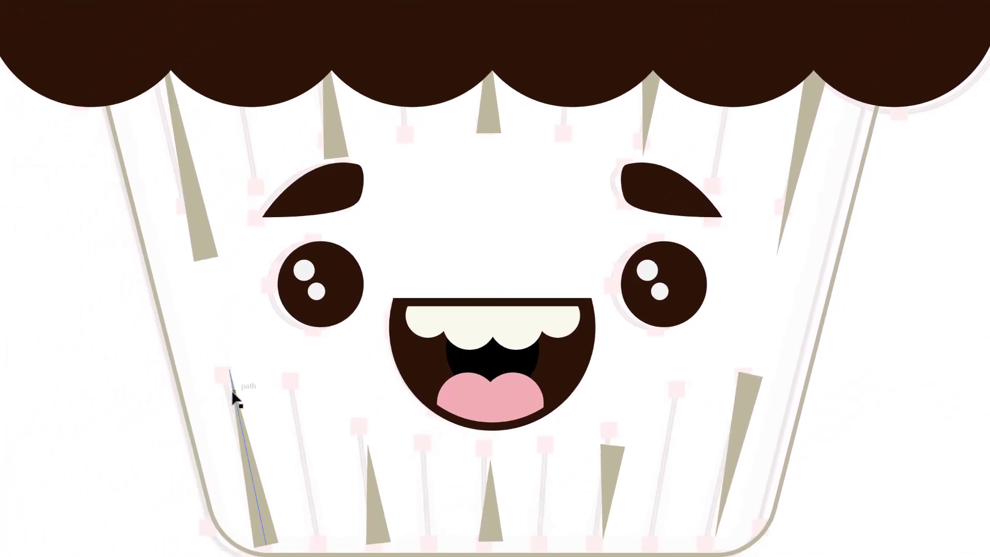
{"action": "left_click", "coordinate": [601, 478]}
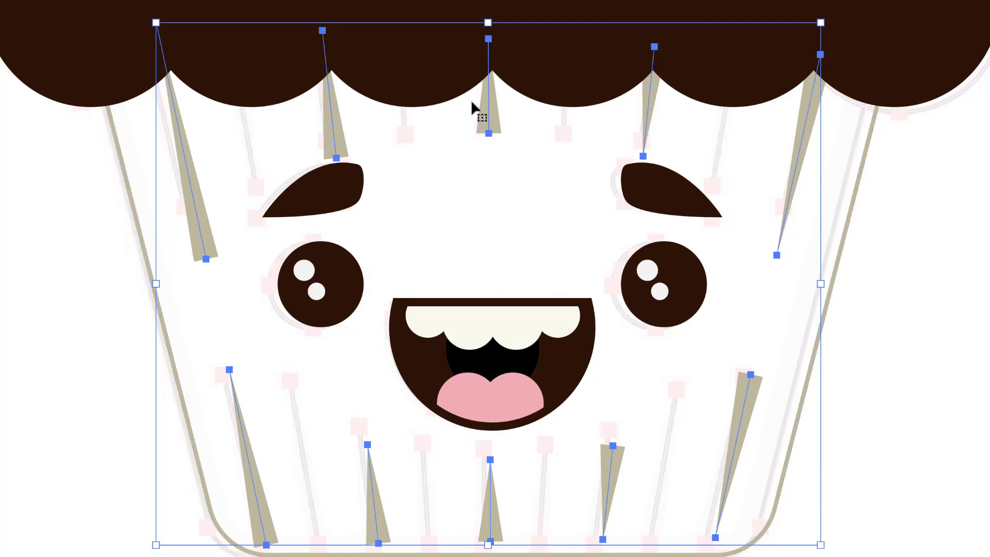
{"action": "double_click", "coordinate": [748, 383]}
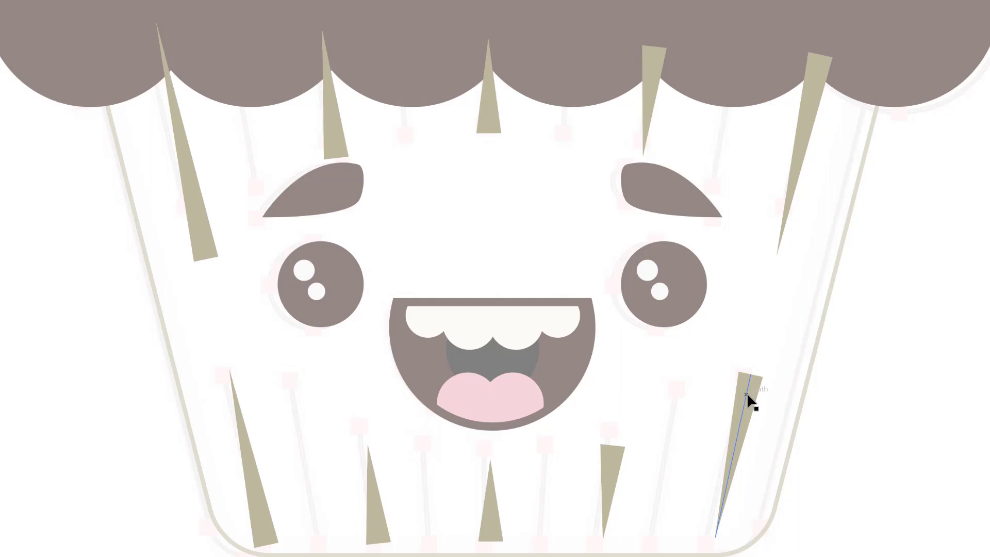
{"action": "left_click", "coordinate": [747, 392]}
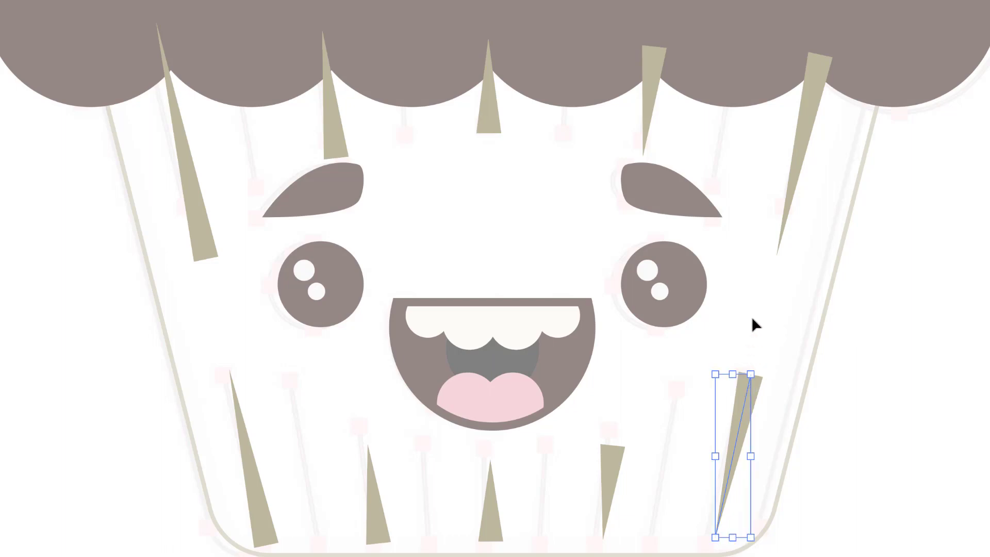
{"action": "left_click", "coordinate": [614, 463], "text": "shift"}
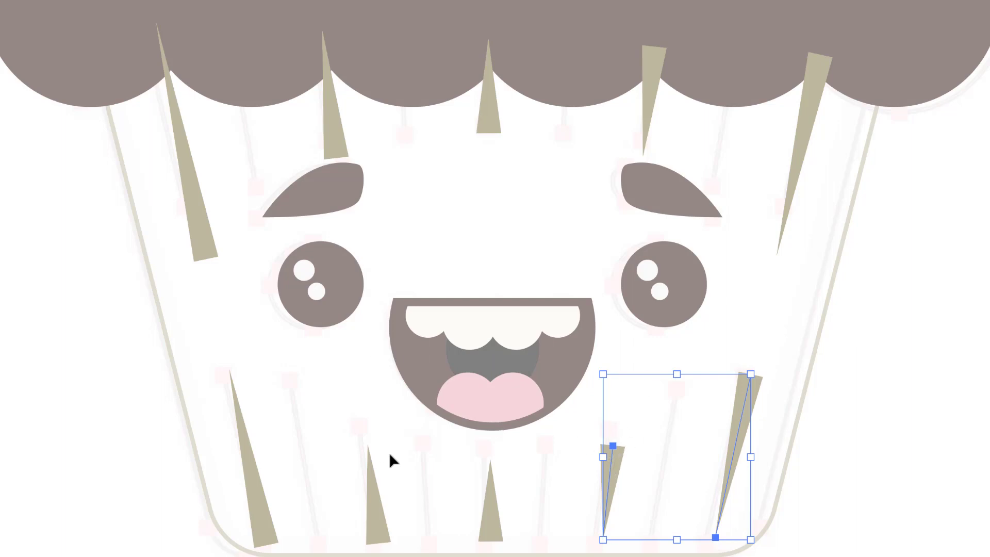
{"action": "left_click", "coordinate": [204, 227], "text": "shift"}
{"action": "left_click", "coordinate": [335, 118], "text": "shift"}
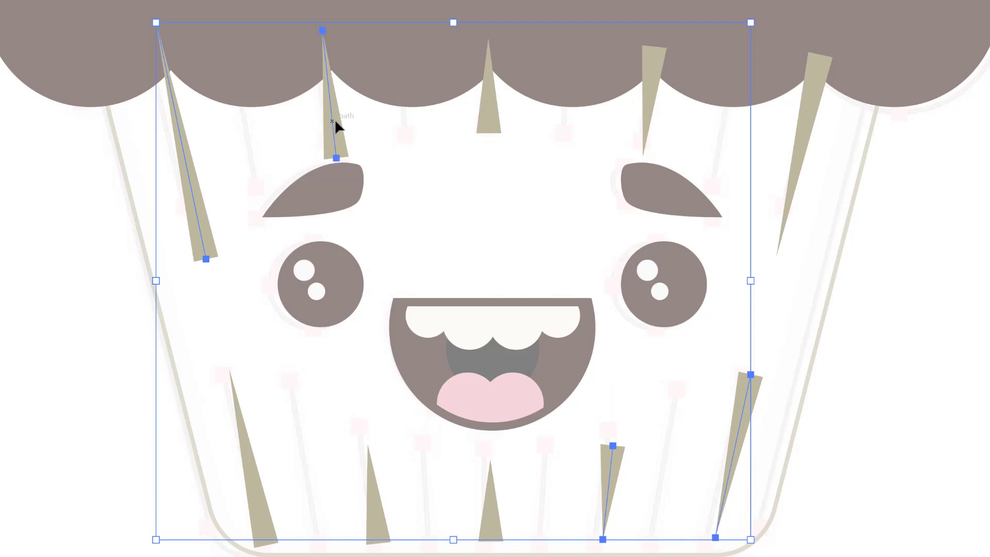
{"action": "left_click", "coordinate": [490, 108], "text": "shift"}
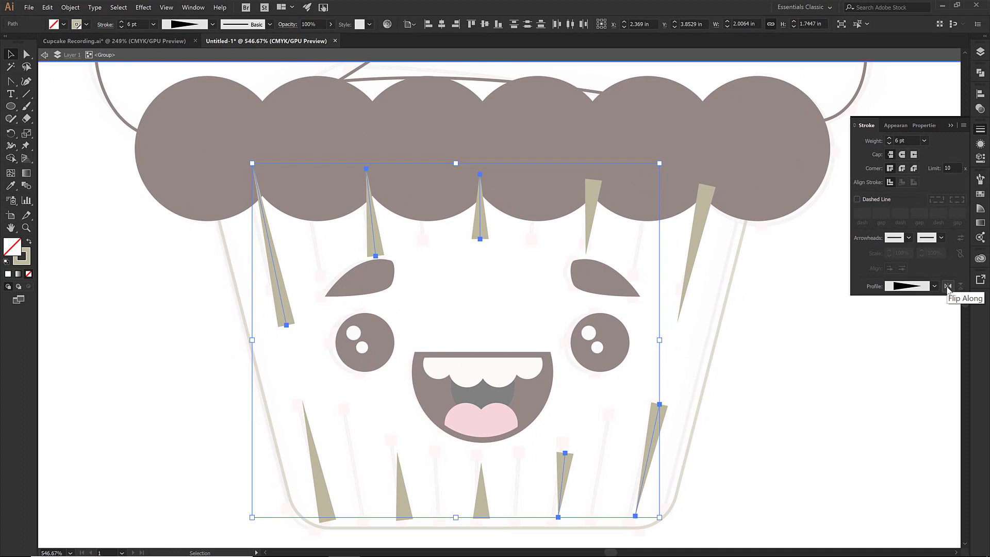
{"action": "left_click", "coordinate": [948, 287]}
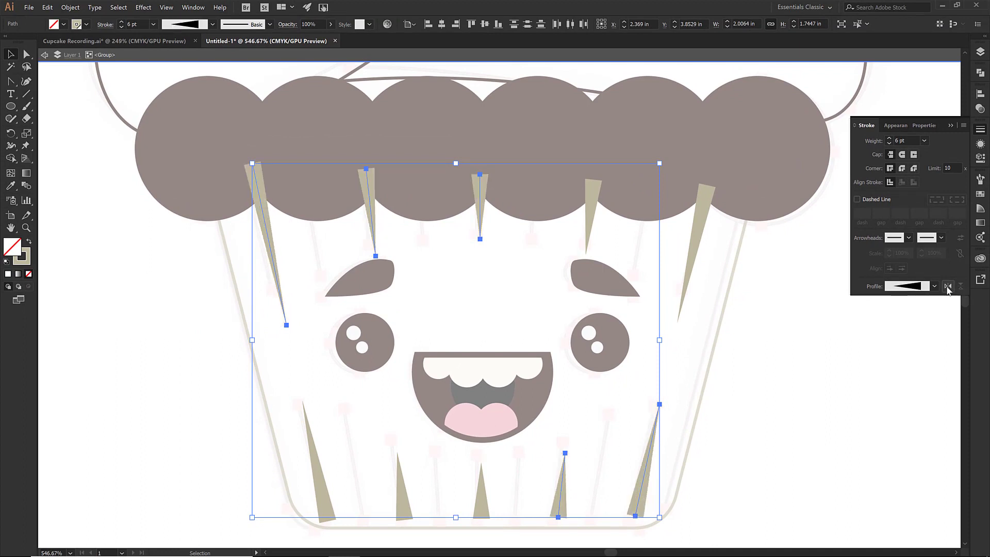
{"action": "left_click", "coordinate": [849, 377]}
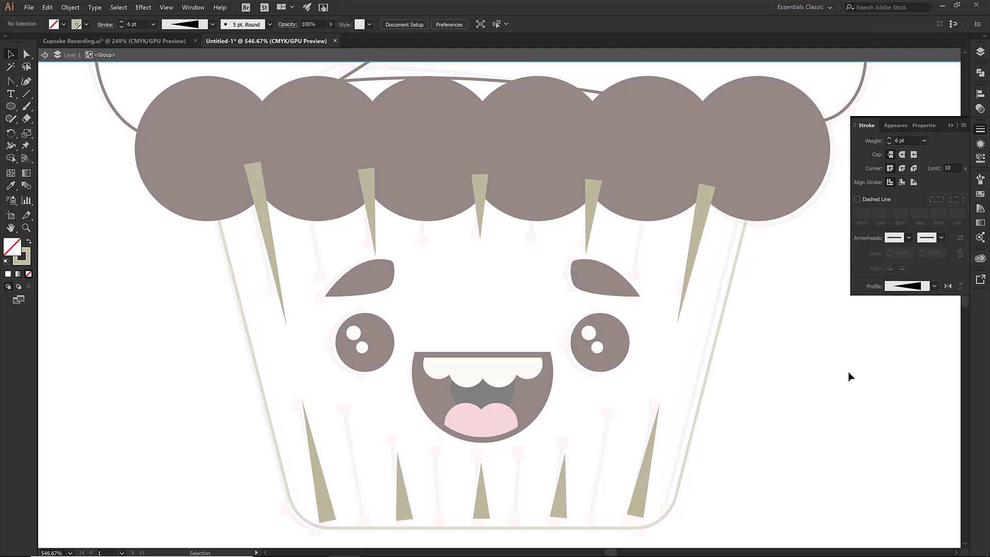
{"action": "double_click", "coordinate": [728, 323]}
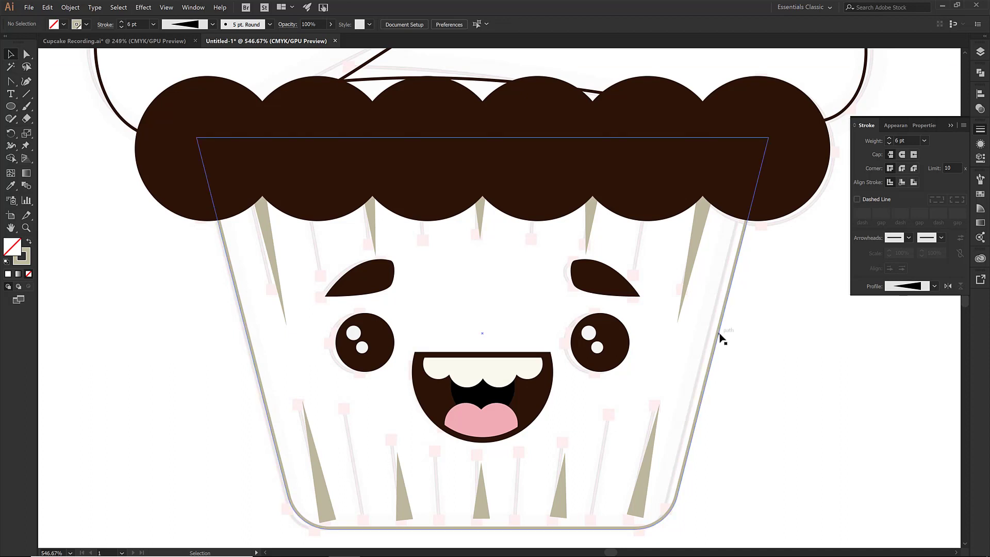
Set the stroke weight of the liner's outline path to 6 pt
{"action": "left_click", "coordinate": [720, 334]}
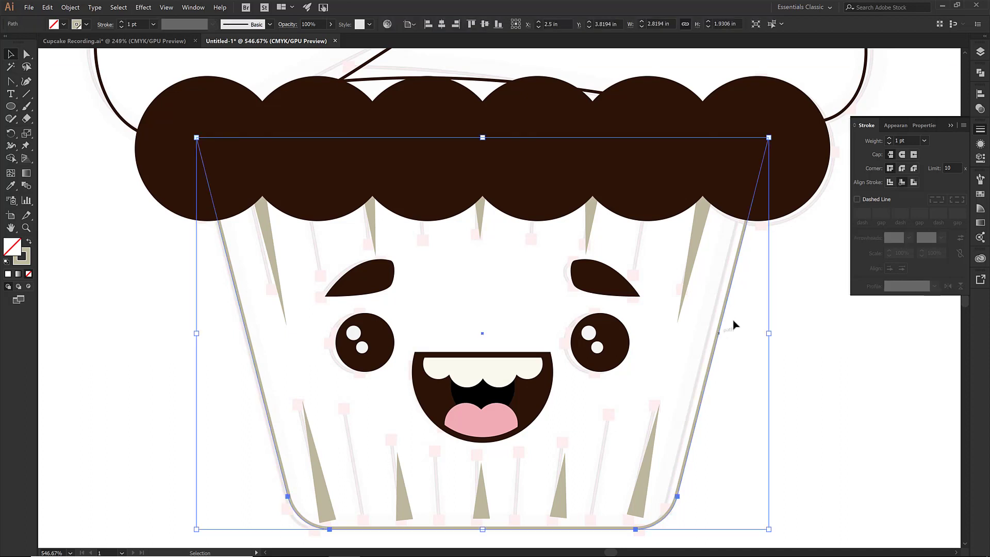
{"action": "left_click", "coordinate": [889, 138]}
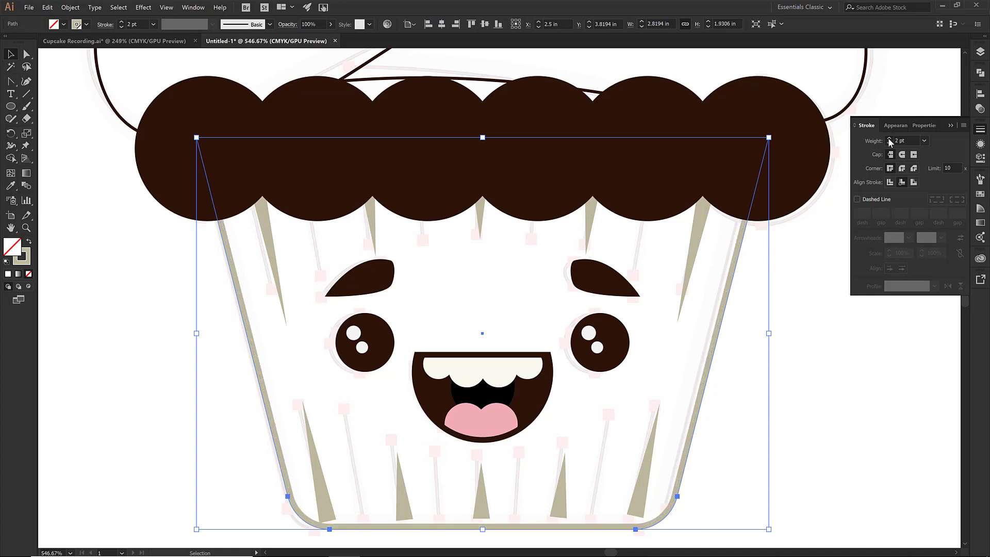
{"action": "left_click", "coordinate": [888, 137]}
{"action": "left_click", "coordinate": [888, 137]}
{"action": "left_click", "coordinate": [888, 138]}
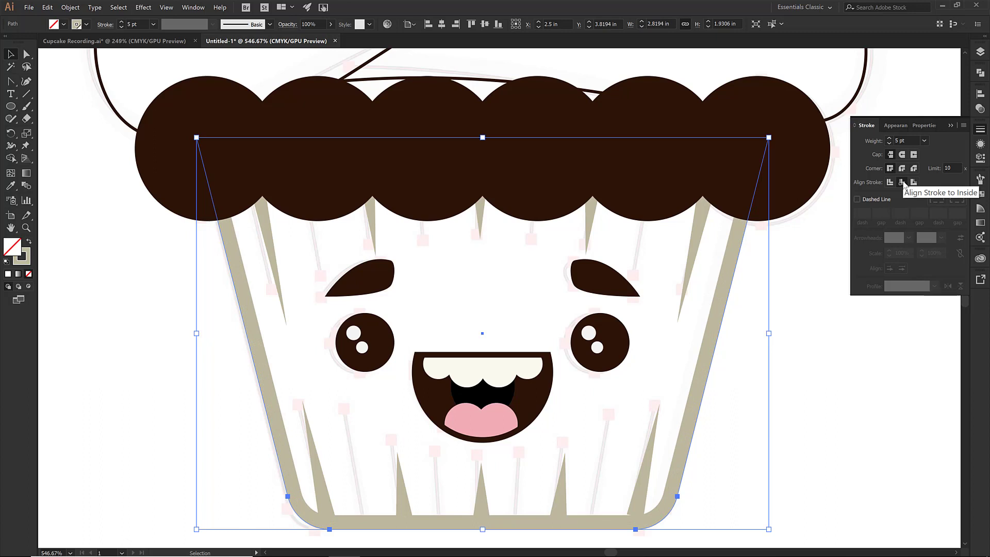
{"action": "left_click", "coordinate": [888, 139]}
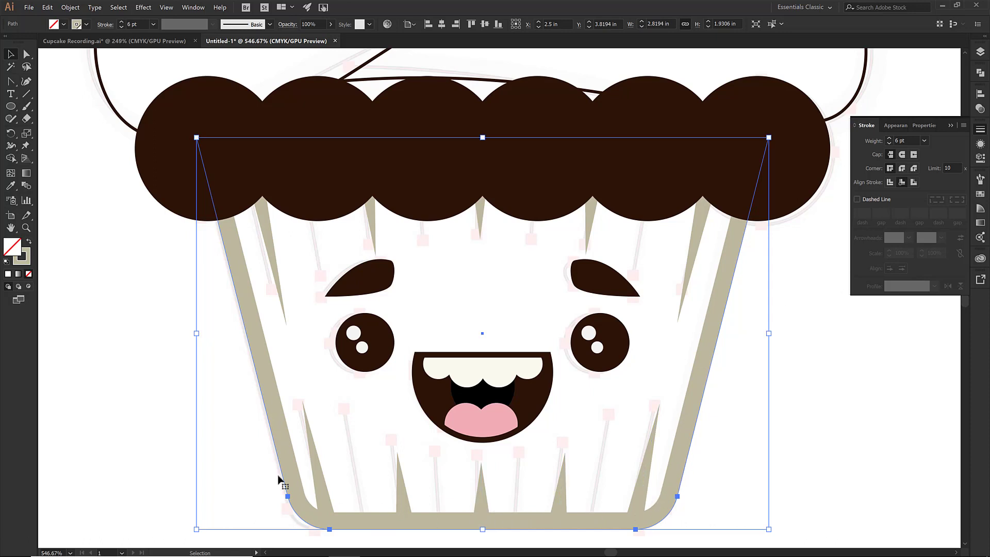
{"action": "left_click", "coordinate": [233, 457]}
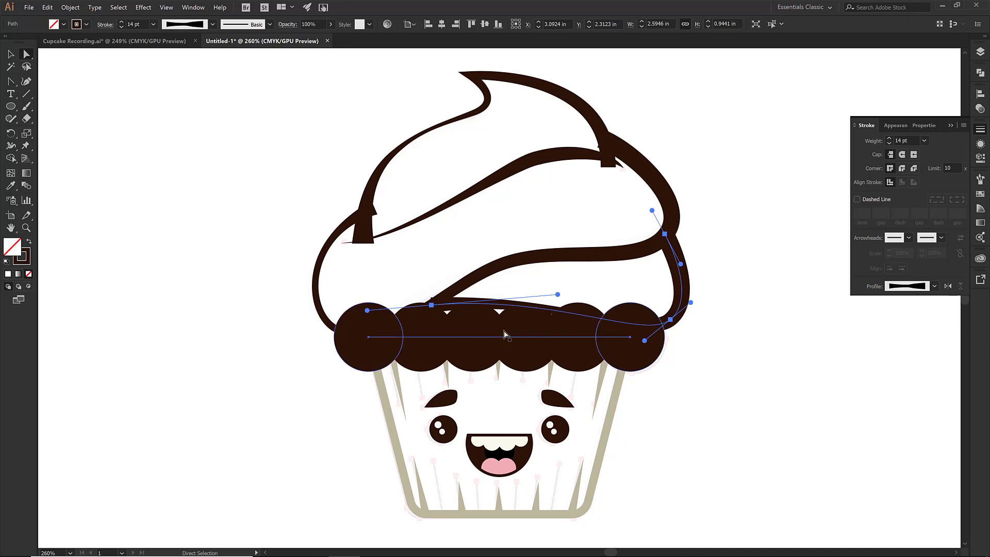
{"action": "key", "text": "v"}
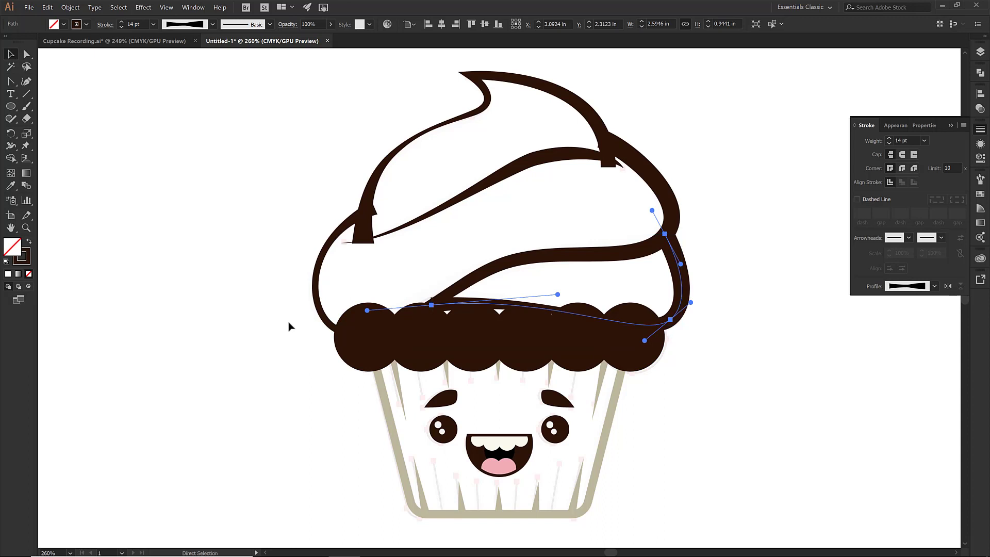
{"action": "key", "text": "ctrl+a"}
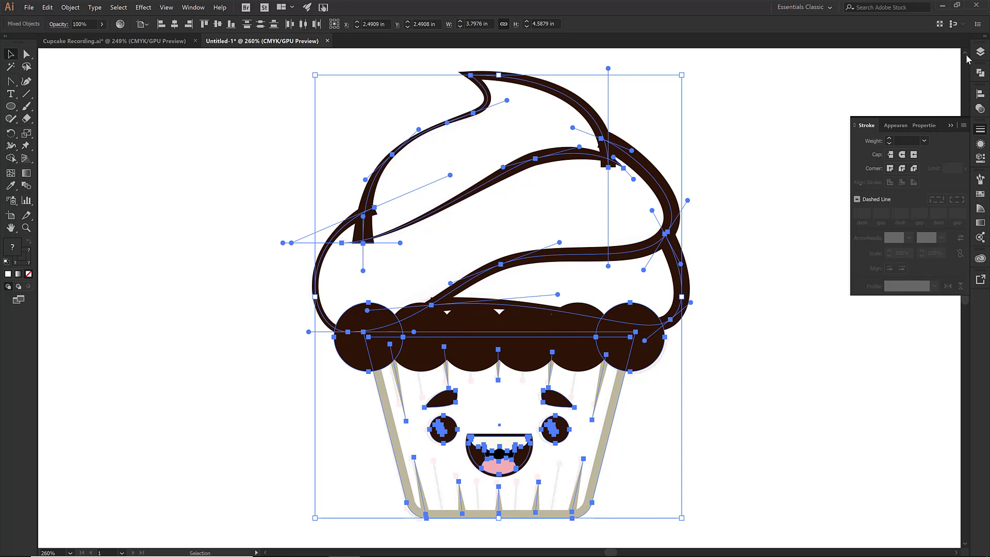
{"action": "left_click", "coordinate": [748, 170]}
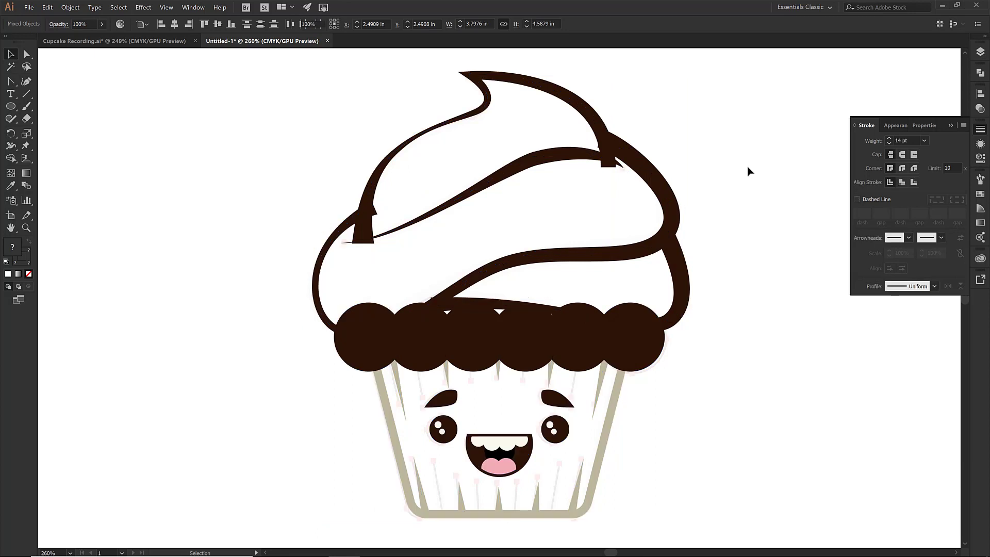
Nudge the middle anchor of the frosting's inner swirl line to reshape its curve
{"action": "left_click", "coordinate": [546, 161]}
{"action": "key", "text": "a"}
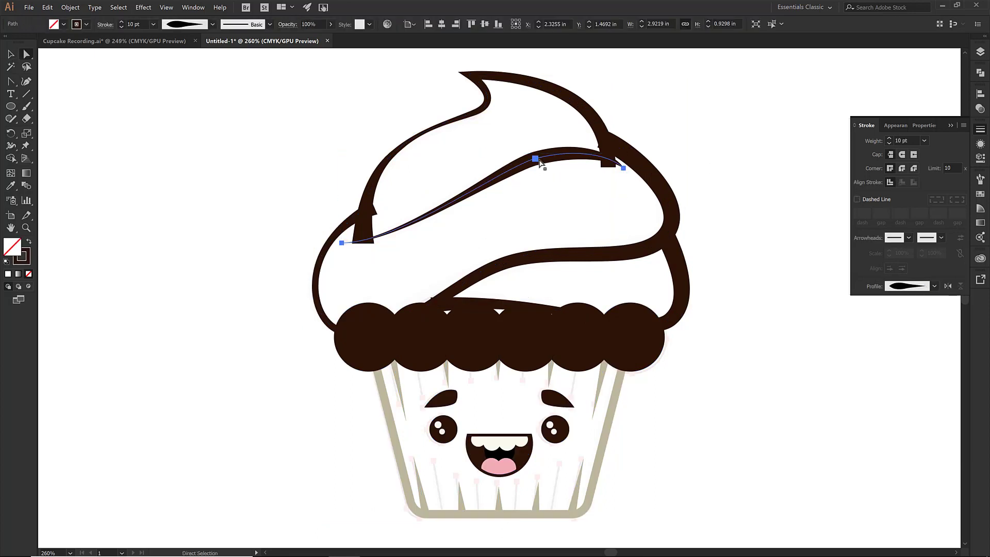
{"action": "left_click", "coordinate": [537, 159]}
{"action": "key", "text": "Right"}
{"action": "key", "text": "Right"}
{"action": "key", "text": "Right"}
{"action": "key", "text": "Right"}
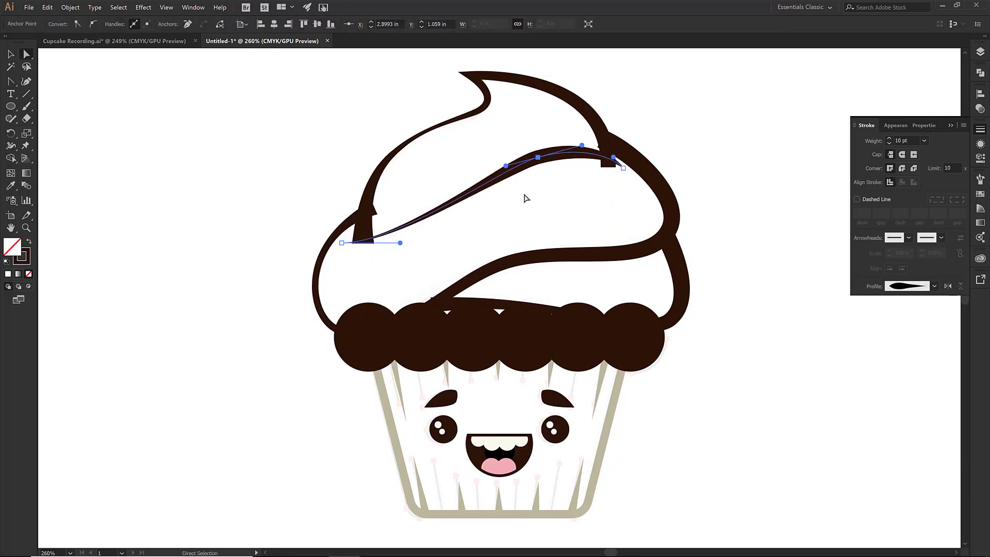
{"action": "key", "text": "Up"}
{"action": "key", "text": "Up"}
{"action": "key", "text": "Up"}
{"action": "key", "text": "Left"}
{"action": "key", "text": "Left"}
{"action": "key", "text": "Down"}
{"action": "key", "text": "Down"}
Nudge the swirl line's right end anchor downward
{"action": "left_click", "coordinate": [623, 169]}
{"action": "key", "text": "Down"}
{"action": "key", "text": "Down"}
{"action": "key", "text": "Down"}
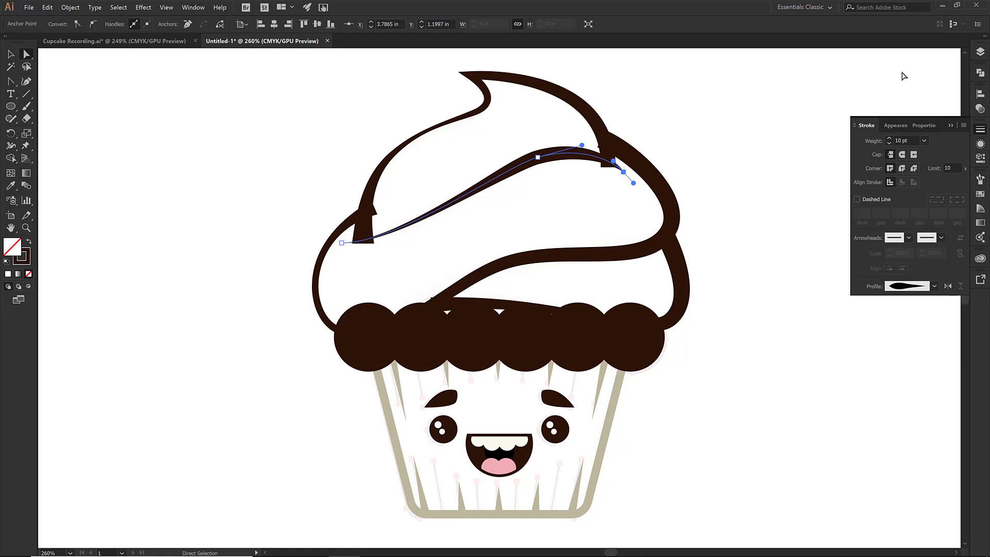
Duplicate Layer 1 in the Layers panel
{"action": "left_click", "coordinate": [981, 52]}
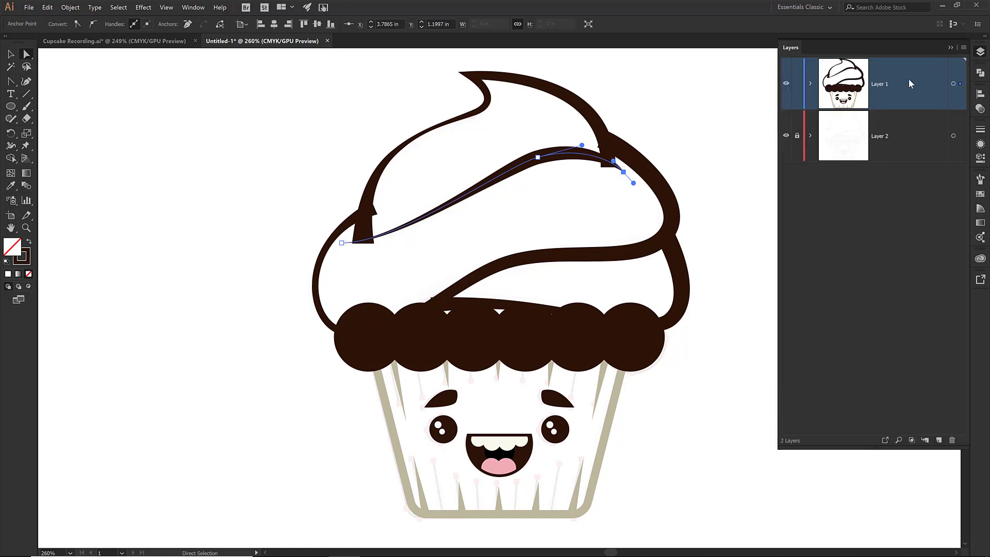
{"action": "left_click", "coordinate": [963, 47]}
{"action": "left_click", "coordinate": [856, 75]}
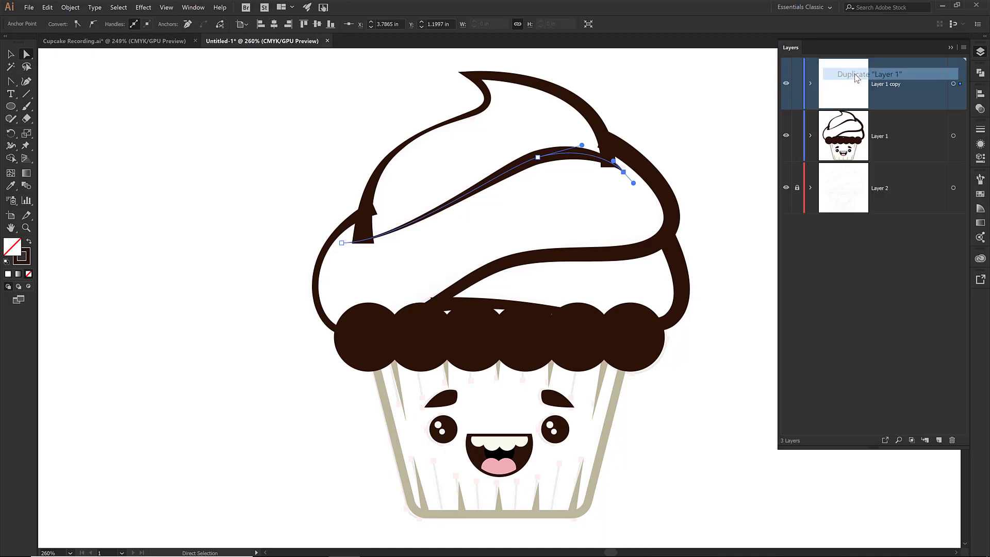
Hide and lock Layer 1, and hide Layer 2
{"action": "left_click", "coordinate": [786, 137]}
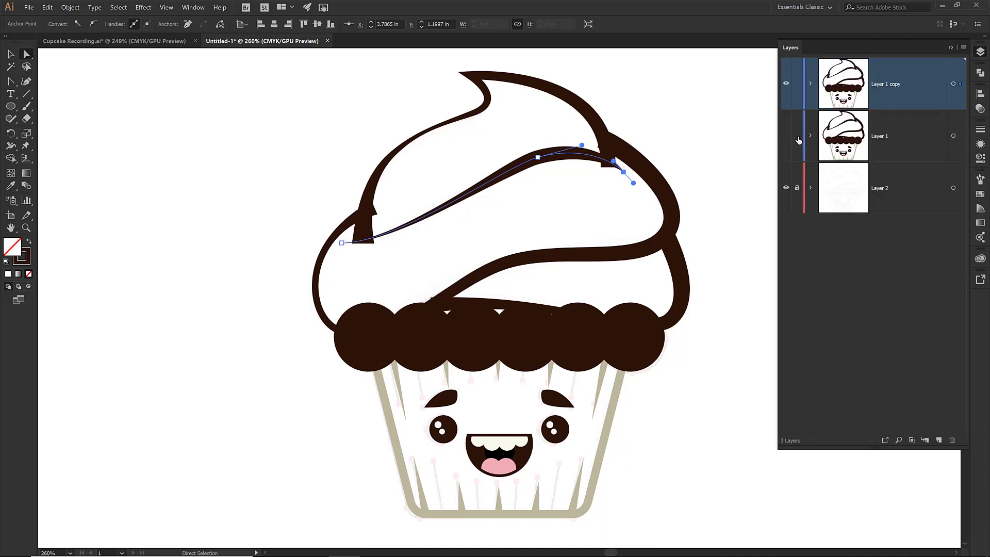
{"action": "left_click", "coordinate": [797, 136]}
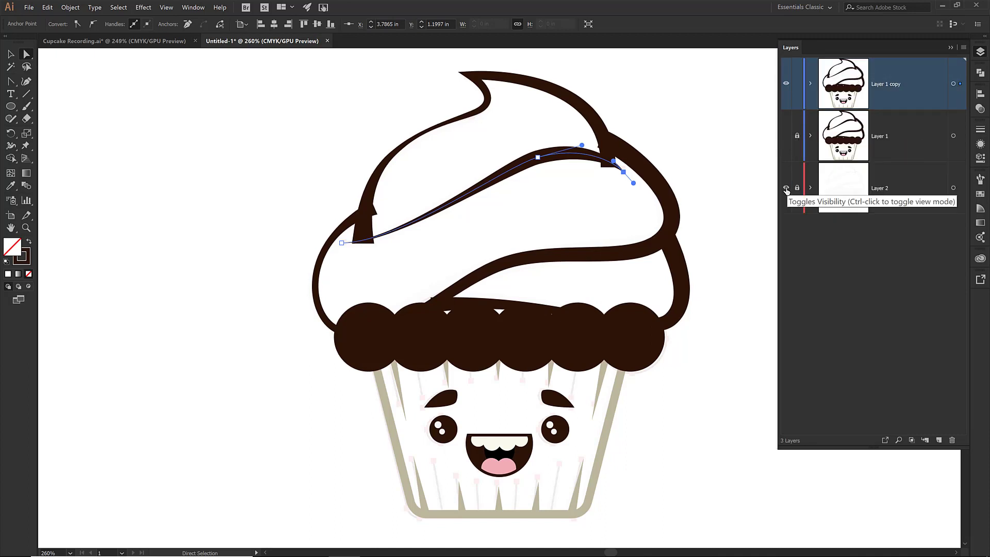
{"action": "left_click", "coordinate": [786, 189]}
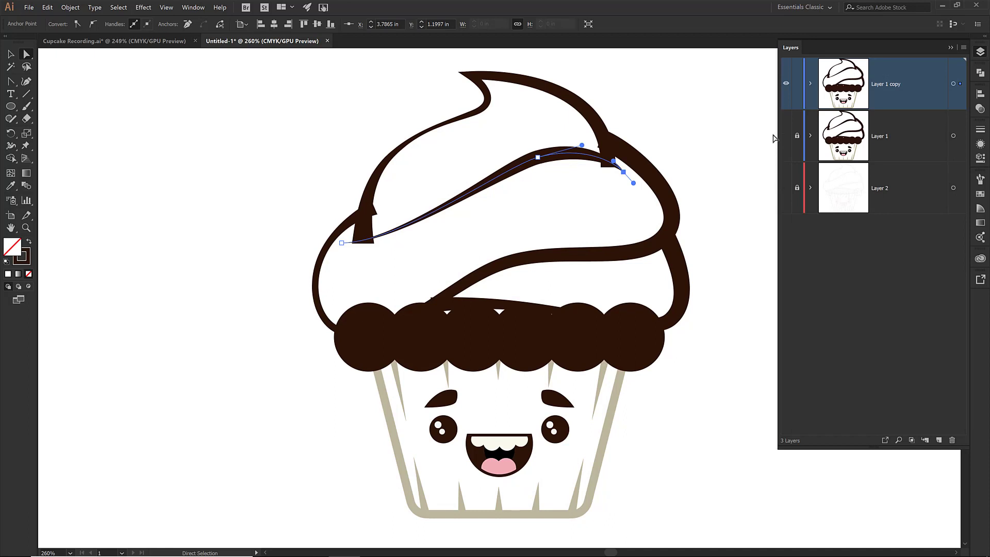
Target all artwork on Layer 1 copy and expand its appearance
{"action": "left_click", "coordinate": [953, 84]}
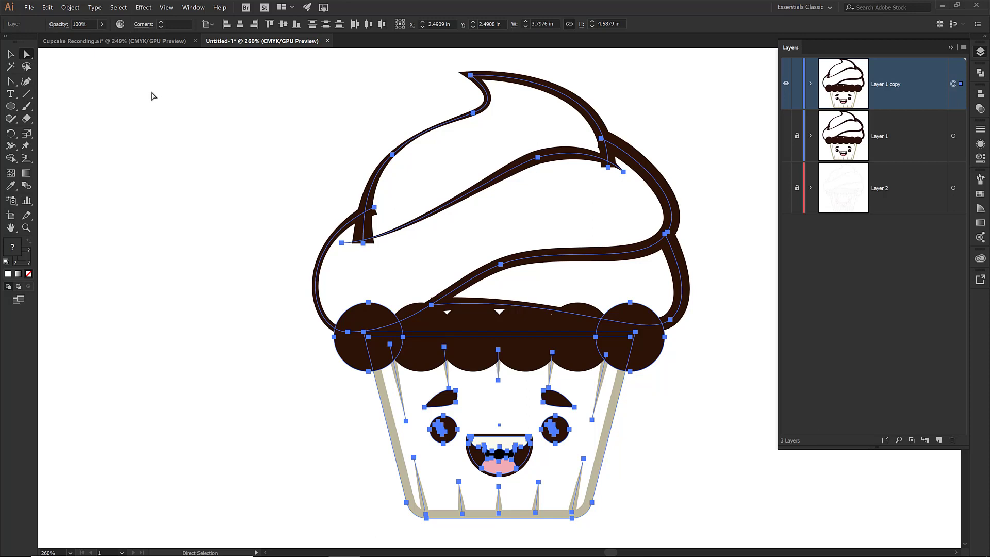
{"action": "left_click", "coordinate": [68, 8]}
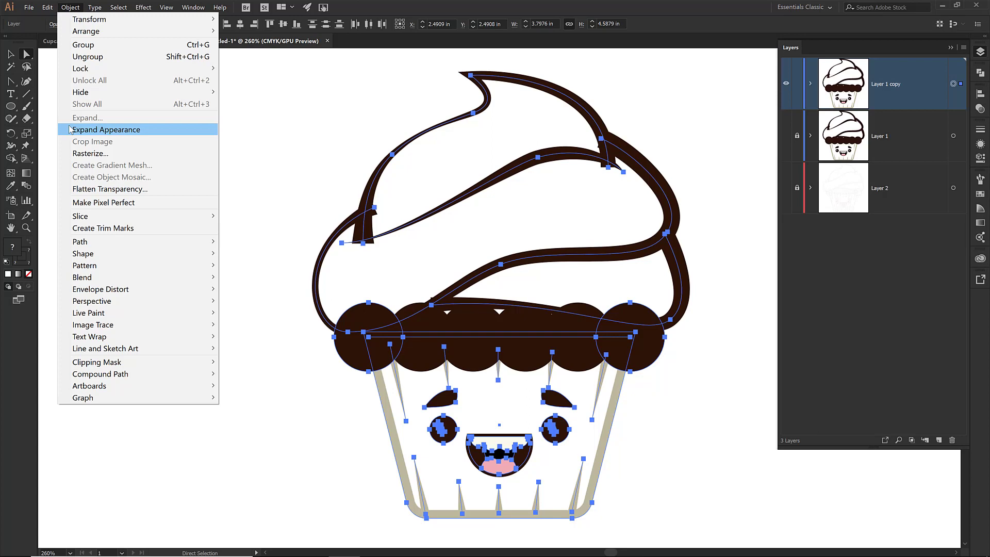
{"action": "left_click", "coordinate": [116, 130]}
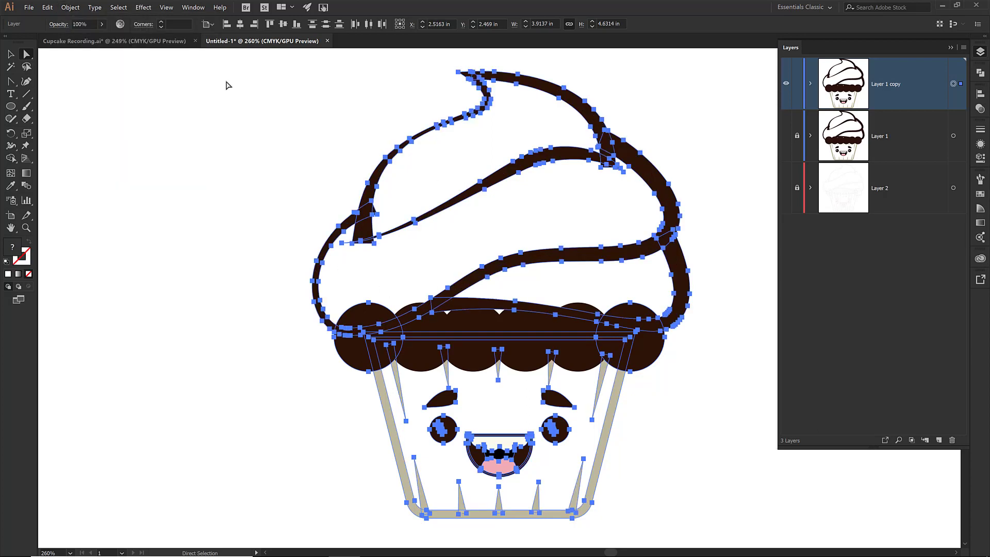
Expand the artwork's objects and fills and deselect everything
{"action": "left_click", "coordinate": [70, 8]}
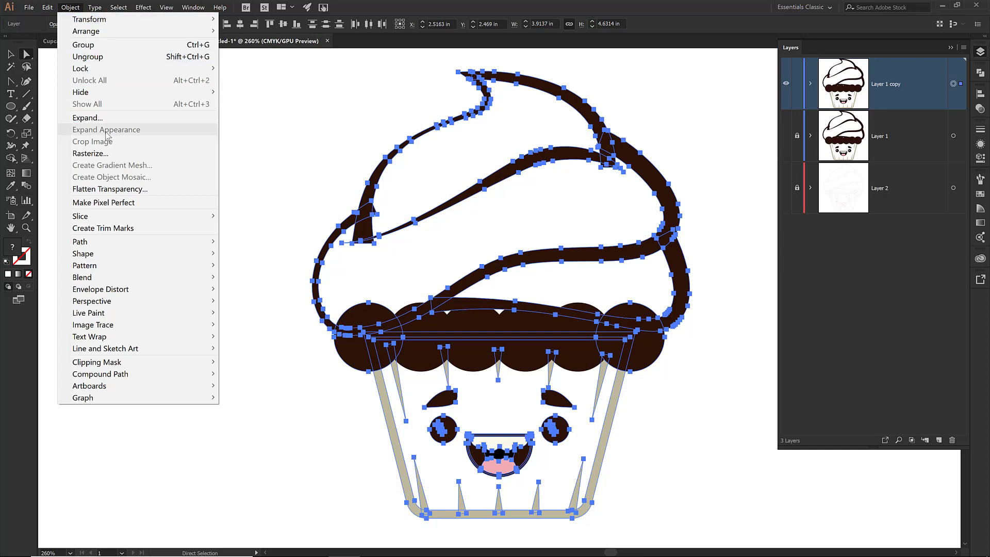
{"action": "left_click", "coordinate": [85, 118]}
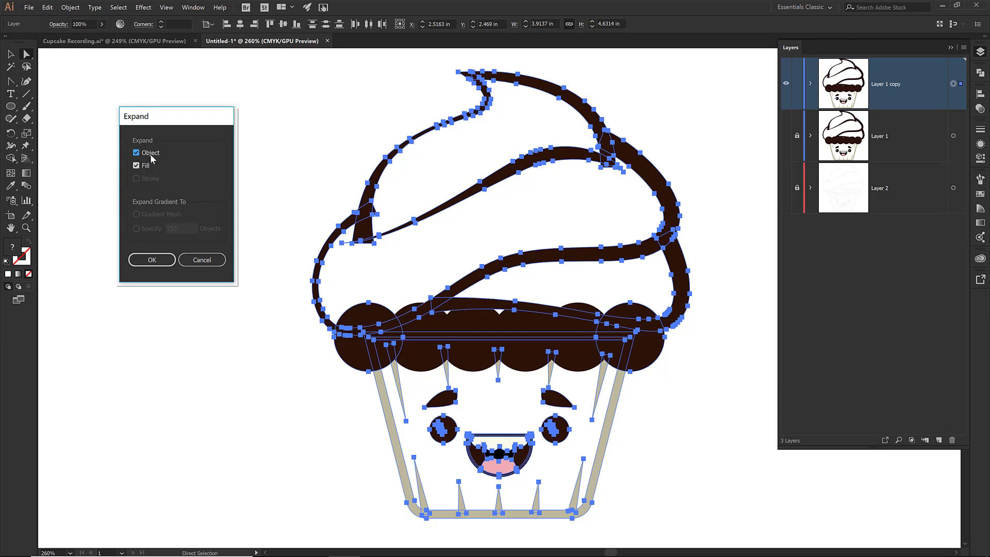
{"action": "left_click", "coordinate": [154, 259]}
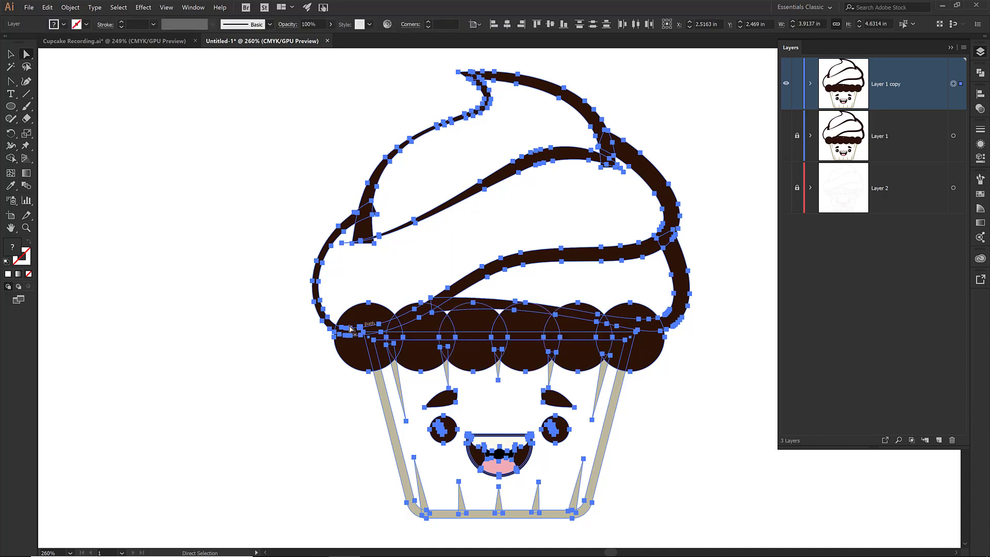
{"action": "left_click", "coordinate": [283, 333]}
{"action": "key", "text": "v"}
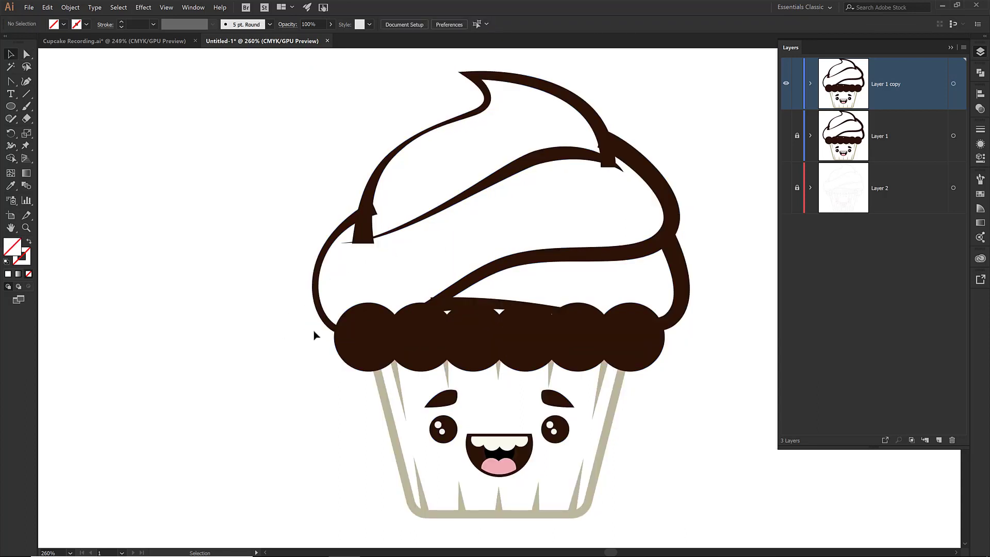
Erase the protruding bottom corner of the right drip on the top frosting outline
{"action": "key", "text": "z"}
{"action": "left_click_drag", "start_coordinate": [337, 62], "coordinate": [658, 267]}
{"action": "key", "text": "v"}
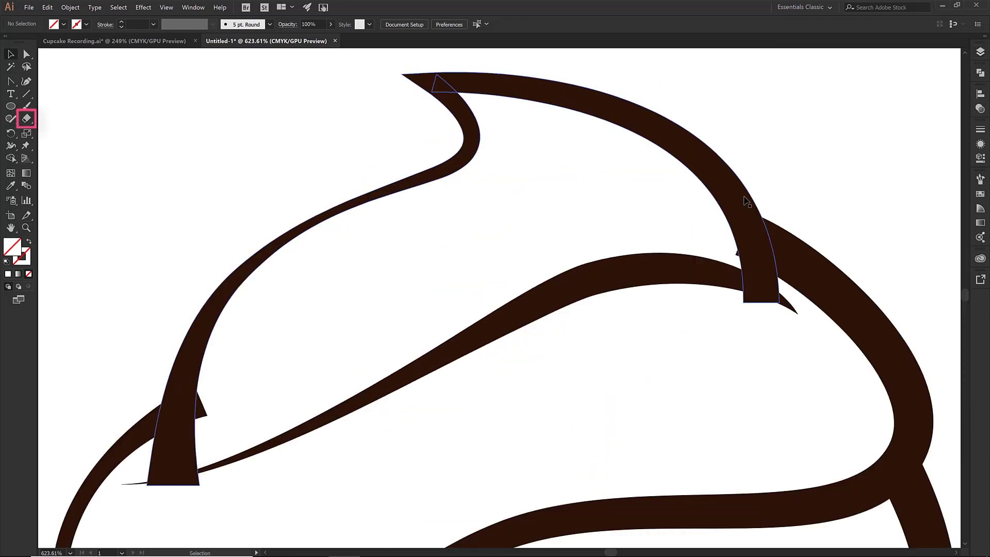
{"action": "left_click", "coordinate": [434, 78]}
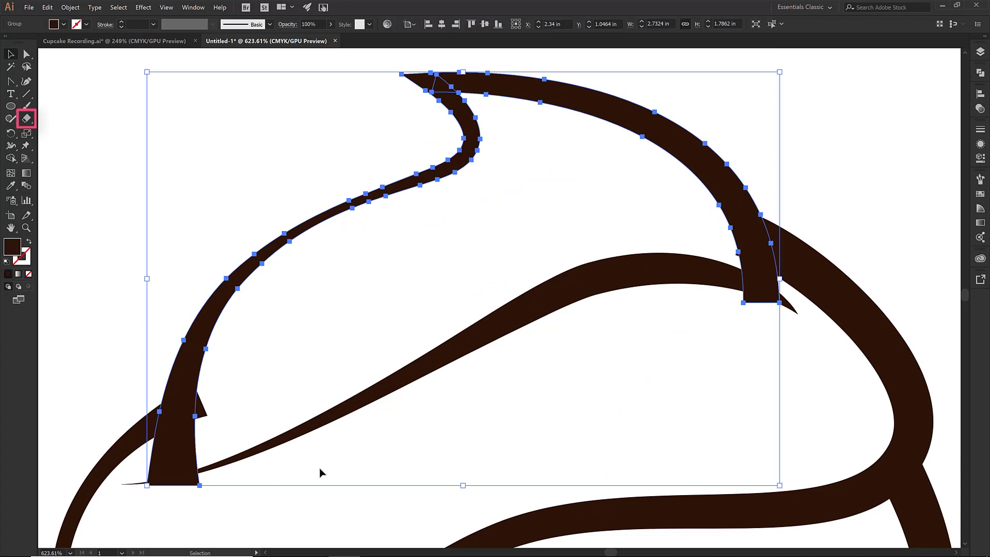
{"action": "key", "text": "shift+e"}
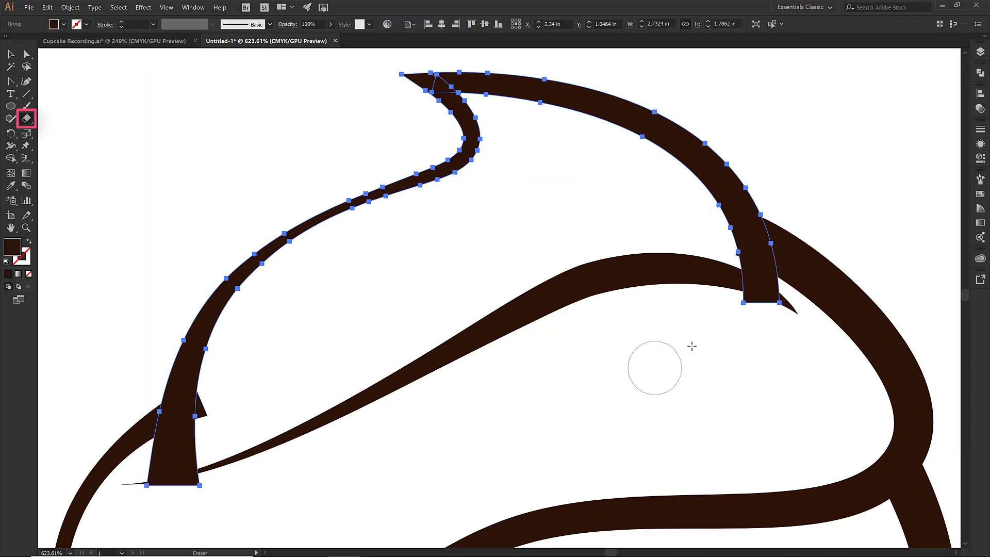
{"action": "left_click_drag", "start_coordinate": [760, 317], "coordinate": [734, 307]}
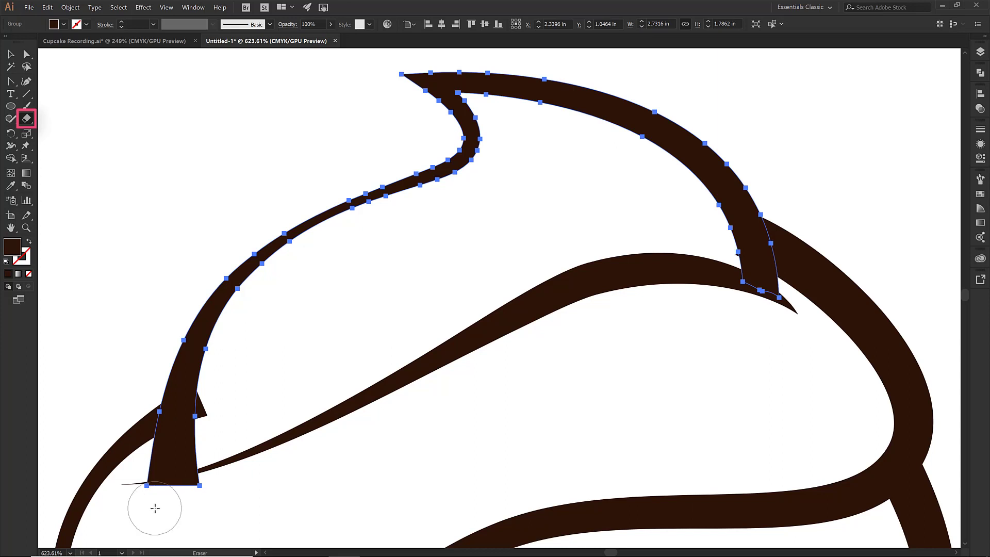
Erase the jagged bottom edge of the left drip where it meets the swirl line, using a smaller eraser
{"action": "left_click_drag", "start_coordinate": [155, 508], "coordinate": [261, 492]}
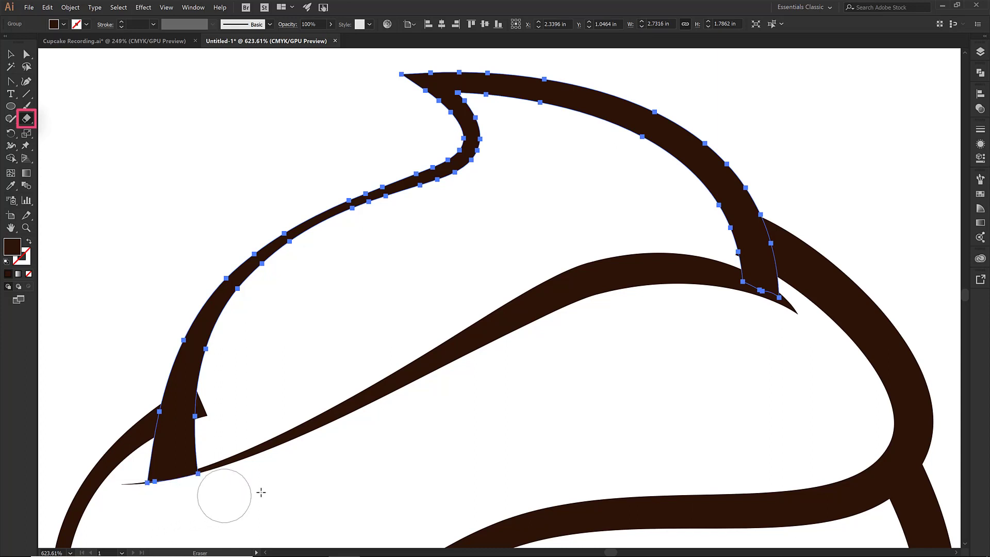
{"action": "key", "text": "z"}
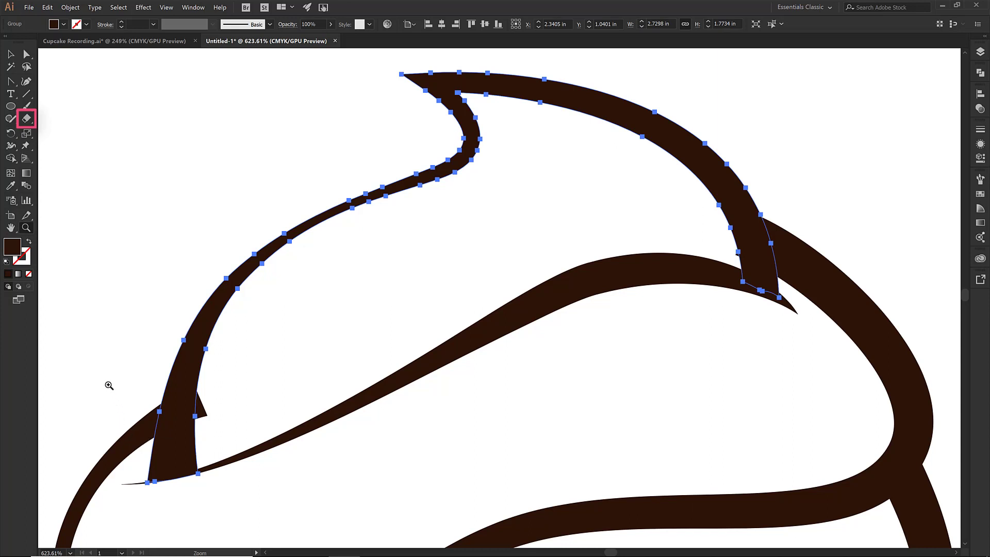
{"action": "left_click_drag", "start_coordinate": [106, 386], "coordinate": [290, 500]}
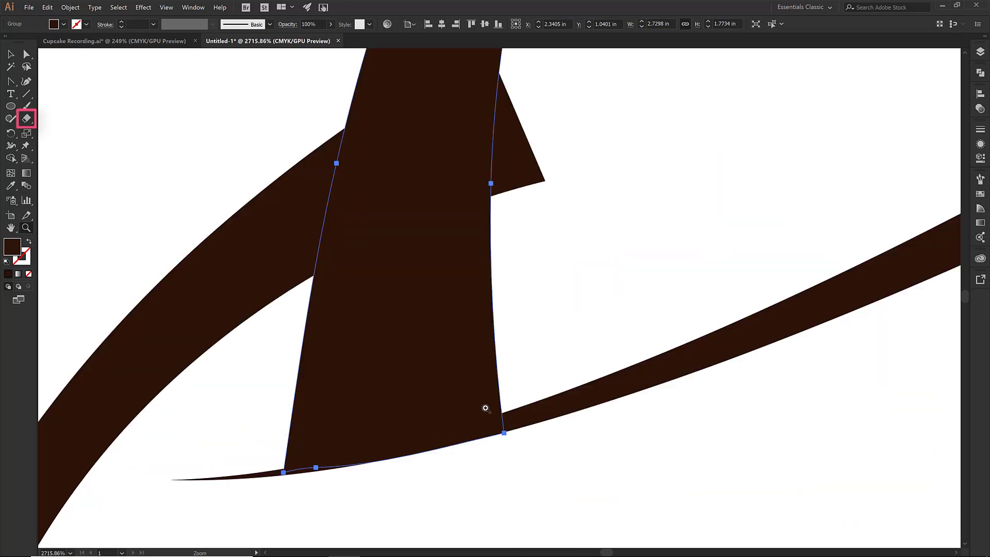
{"action": "key", "text": "shift+e"}
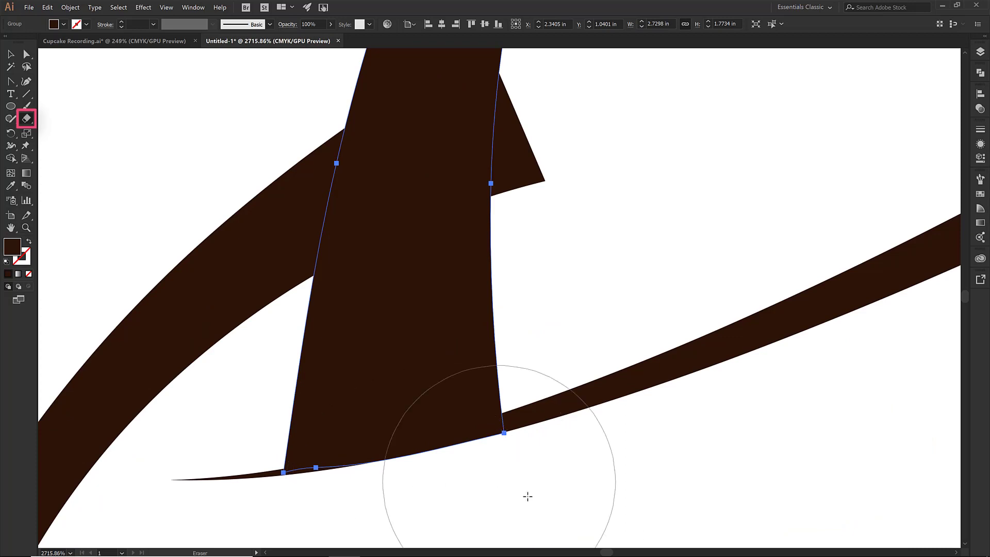
{"action": "key", "text": "bracketleft"}
{"action": "key", "text": "bracketleft"}
{"action": "key", "text": "bracketleft"}
{"action": "key", "text": "bracketleft"}
{"action": "key", "text": "bracketleft"}
{"action": "key", "text": "bracketleft"}
{"action": "key", "text": "bracketleft"}
{"action": "key", "text": "bracketleft"}
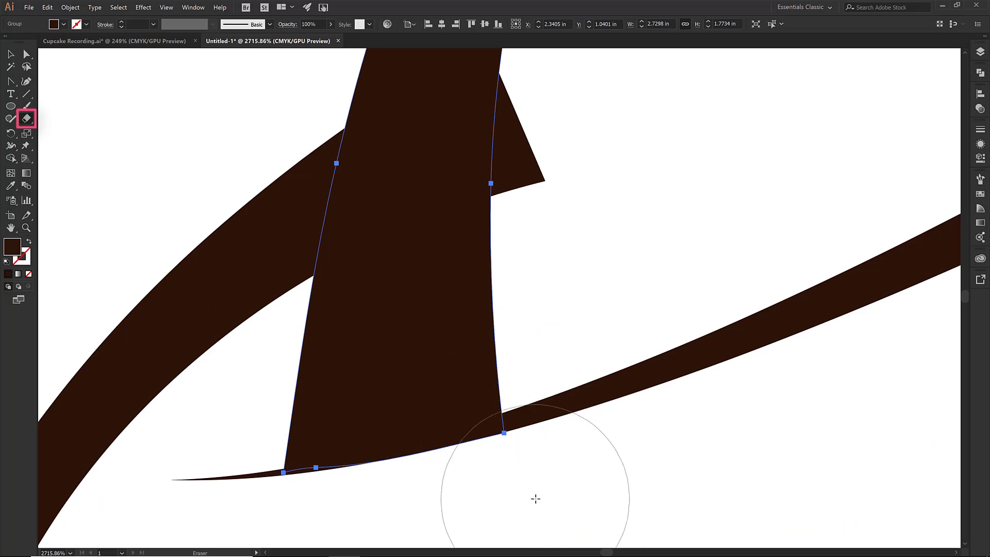
{"action": "left_click", "coordinate": [504, 481]}
{"action": "left_click_drag", "start_coordinate": [504, 481], "coordinate": [330, 518]}
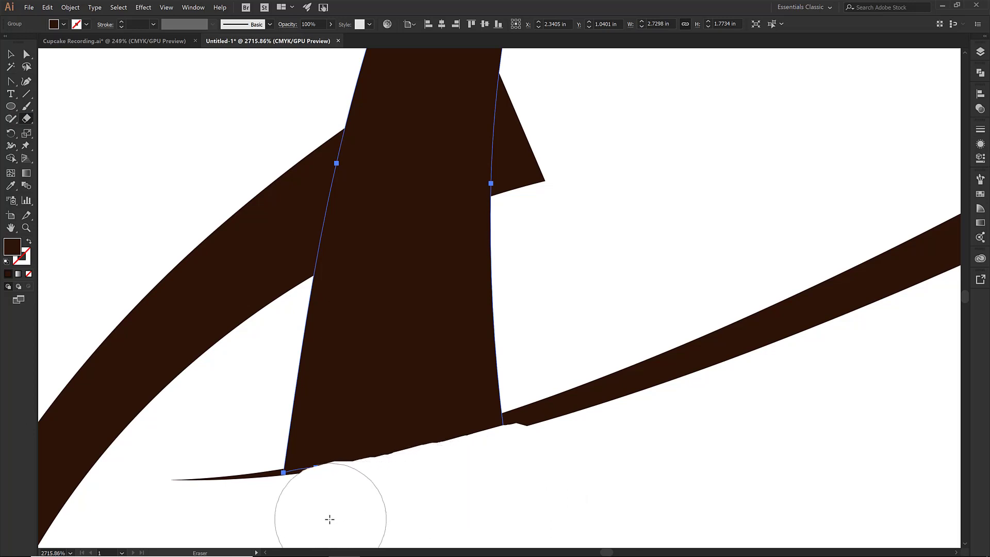
{"action": "key", "text": "v"}
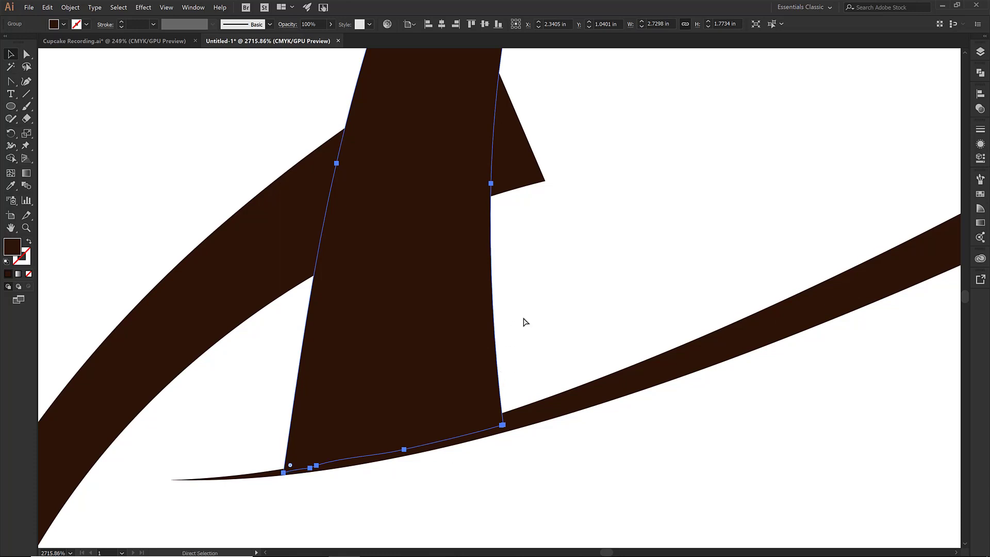
{"action": "key", "text": "ctrl+0"}
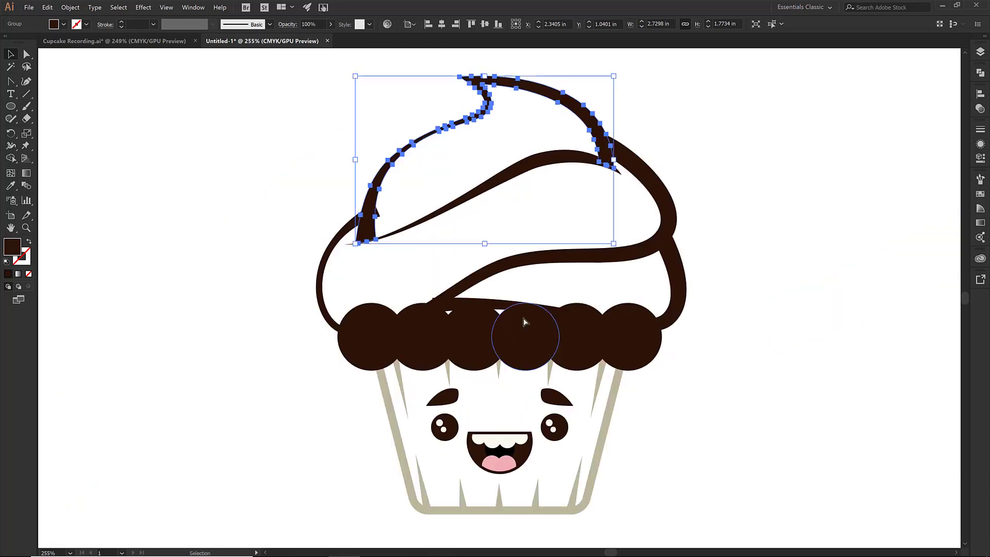
Select all dark brown shapes with the Magic Wand and merge the left drip's pieces with Shape Builder
{"action": "left_click", "coordinate": [11, 67]}
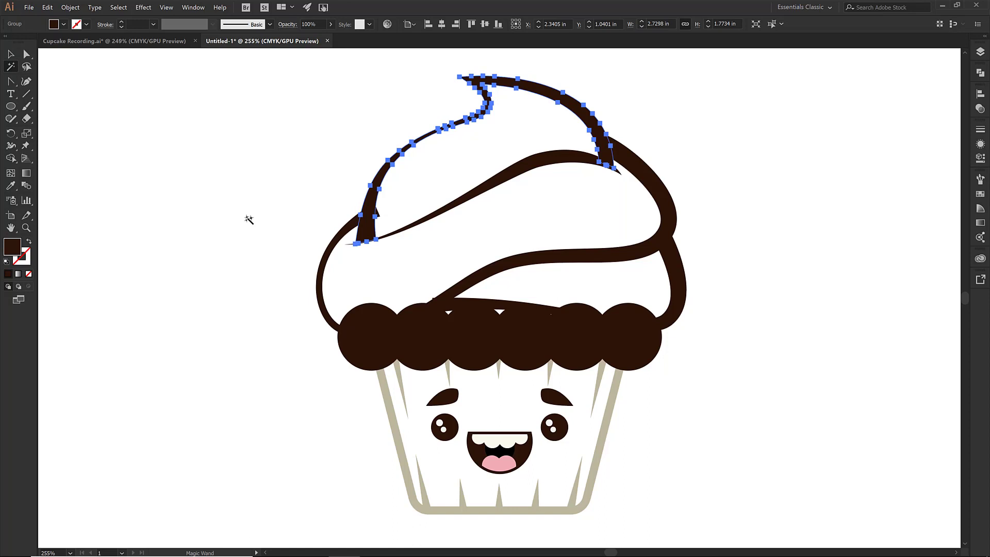
{"action": "left_click", "coordinate": [357, 220]}
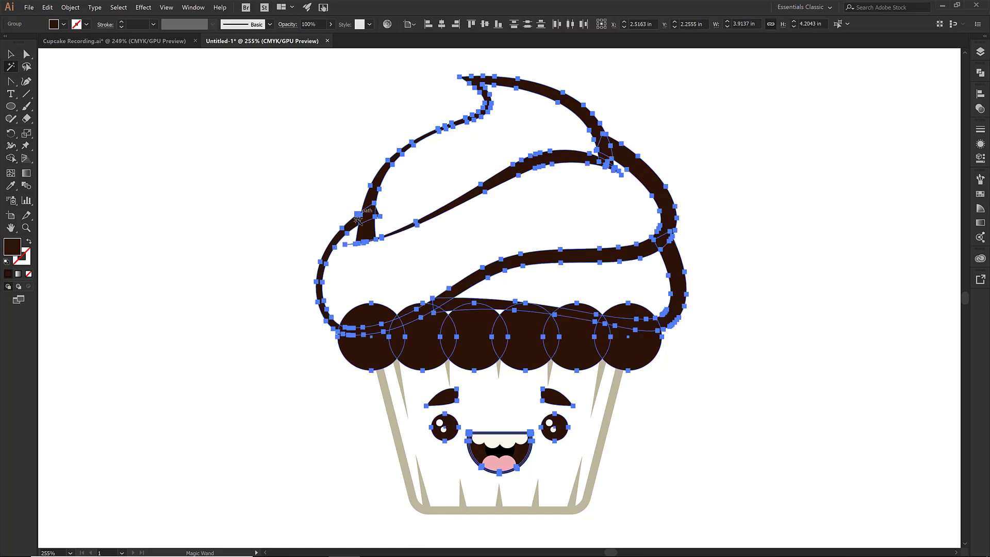
{"action": "key", "text": "z"}
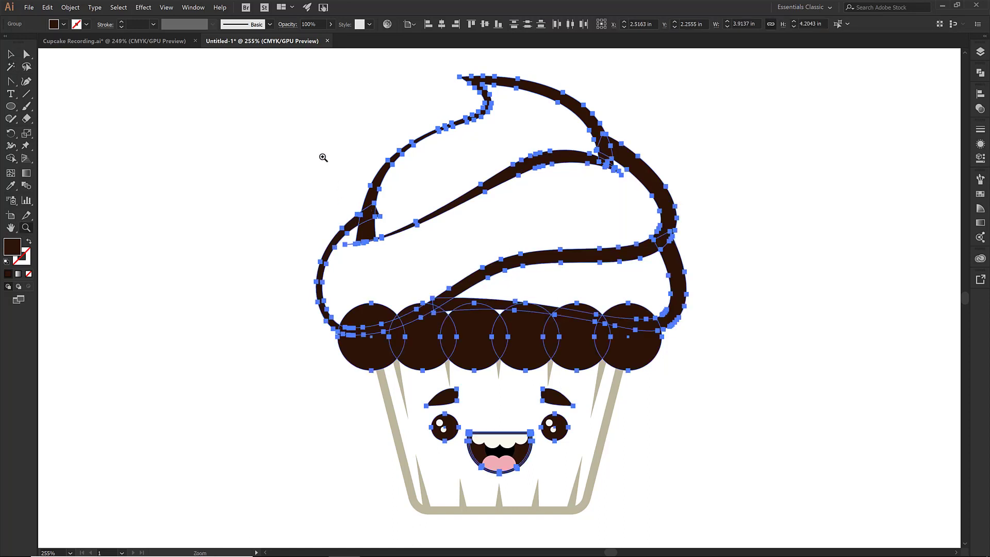
{"action": "left_click_drag", "start_coordinate": [323, 155], "coordinate": [427, 267]}
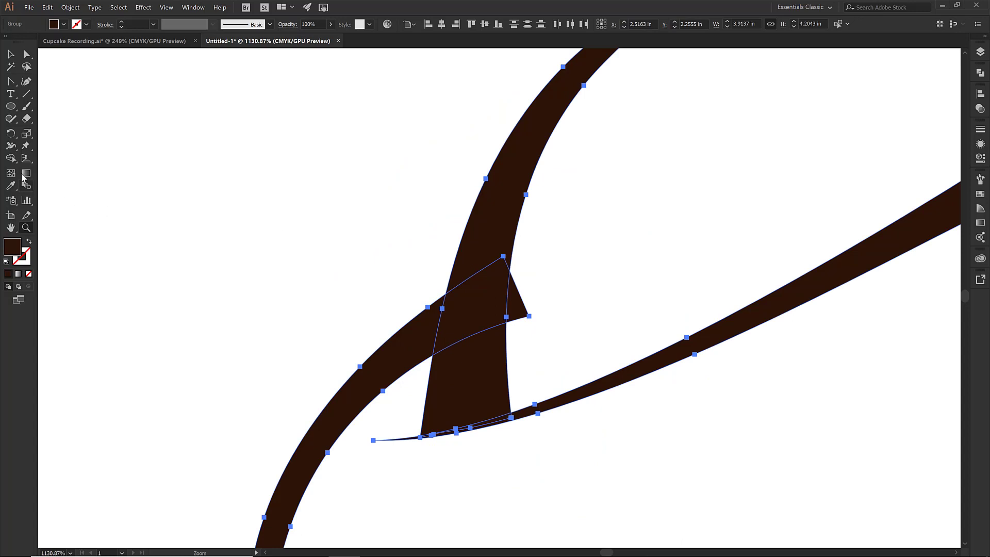
{"action": "left_click", "coordinate": [10, 160]}
{"action": "left_click", "coordinate": [513, 309], "text": "alt"}
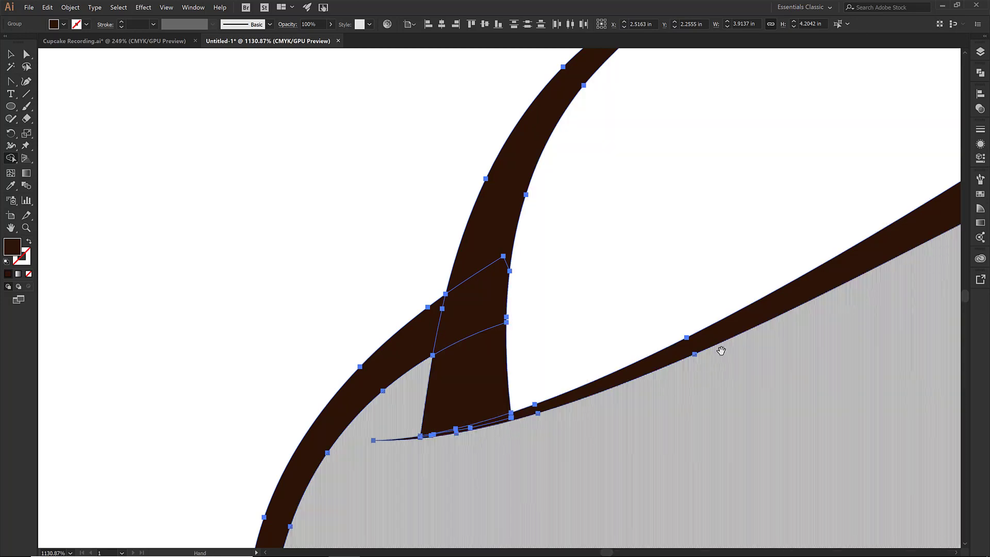
Merge the overlapping regions along the frosting's lower edge and a tiny sliver with Shape Builder
{"action": "mouse_move", "coordinate": [721, 351]}
{"action": "left_mouse_down"}
{"action": "mouse_move", "coordinate": [414, 385]}
{"action": "mouse_move", "coordinate": [517, 274]}
{"action": "left_mouse_up"}
{"action": "left_click_drag", "start_coordinate": [434, 350], "coordinate": [670, 204]}
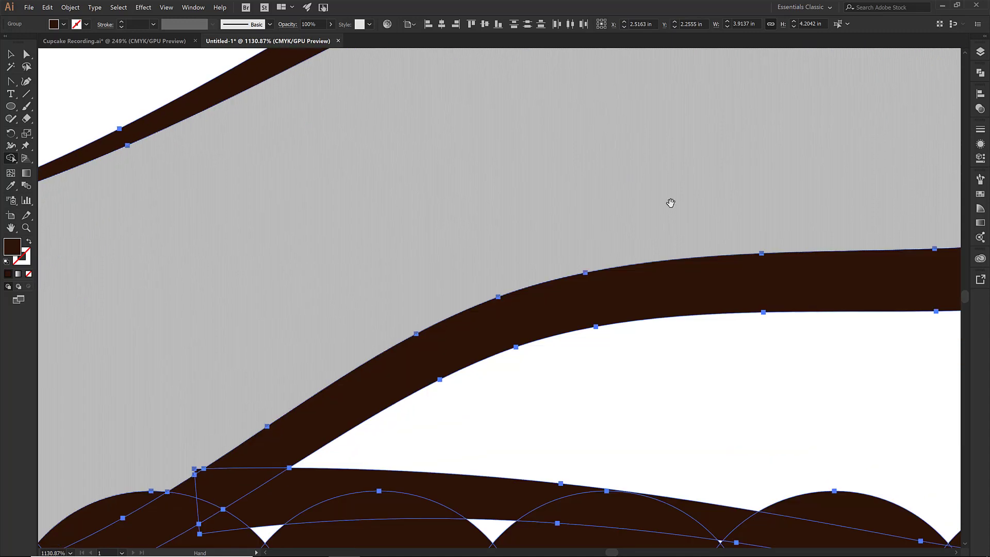
{"action": "left_click_drag", "start_coordinate": [454, 398], "coordinate": [613, 303]}
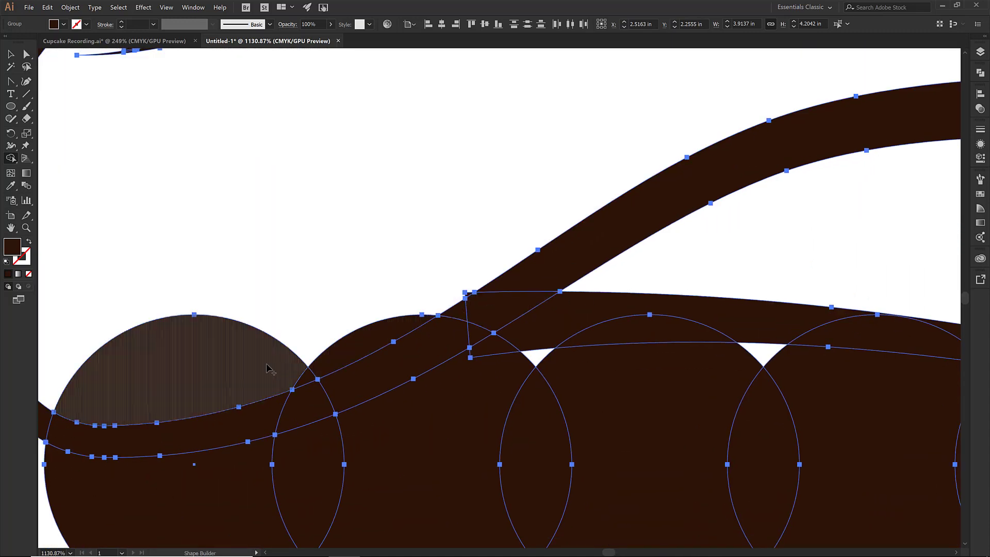
{"action": "left_click", "coordinate": [268, 368], "text": "alt"}
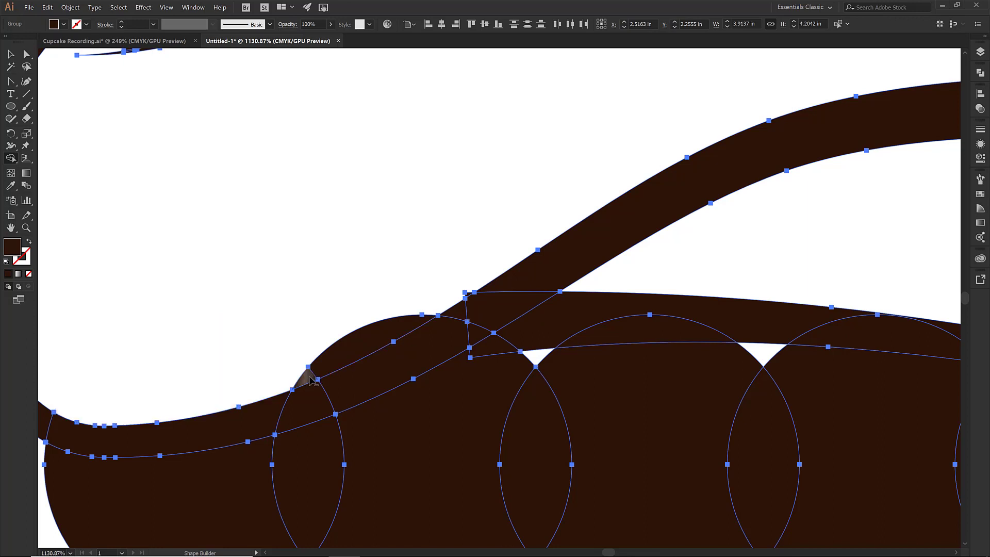
{"action": "left_click", "coordinate": [340, 358], "text": "alt"}
{"action": "left_click_drag", "start_coordinate": [444, 288], "coordinate": [505, 337]}
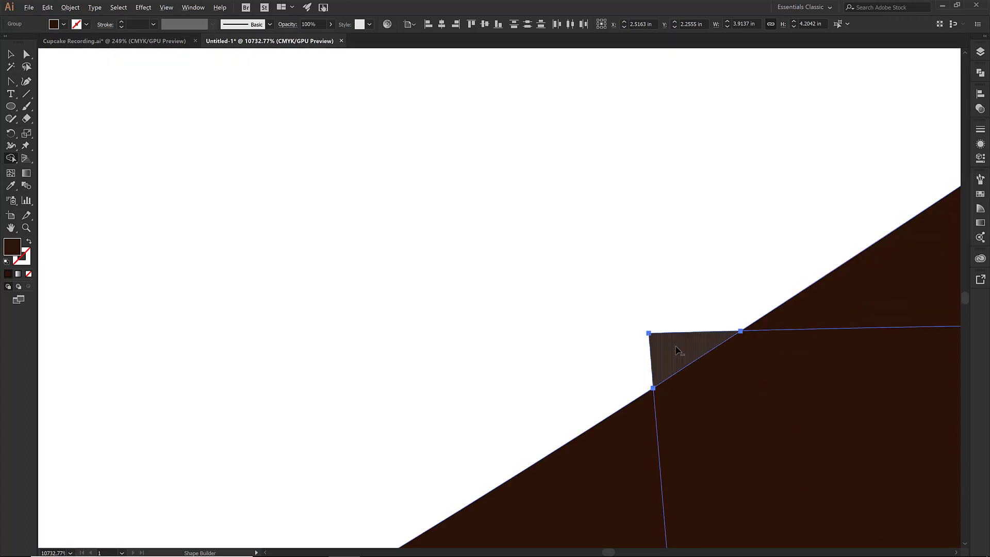
{"action": "left_click", "coordinate": [675, 346], "text": "alt"}
{"action": "key", "text": "ctrl+0"}
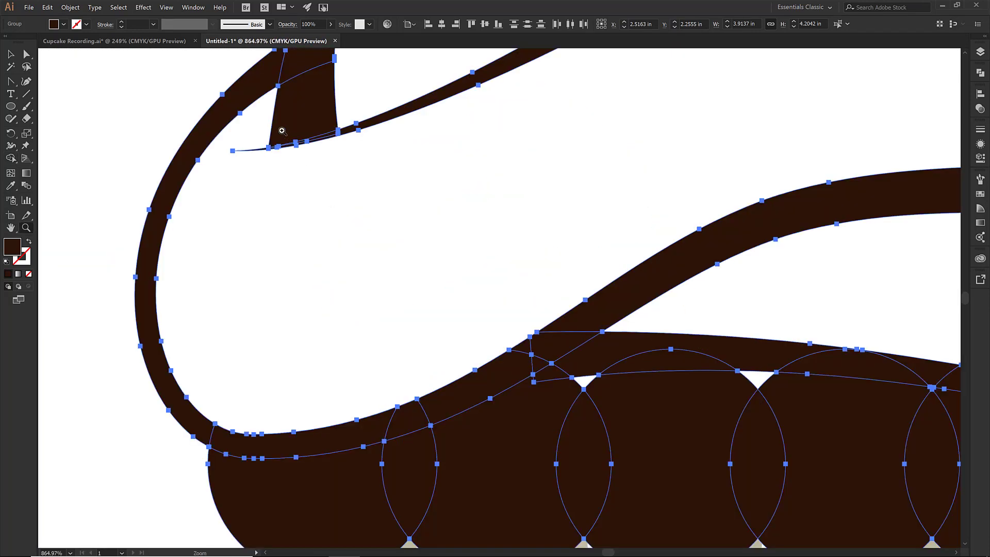
Unite all selected dark brown shapes into one with Pathfinder and deselect
{"action": "left_click_drag", "start_coordinate": [234, 113], "coordinate": [388, 179]}
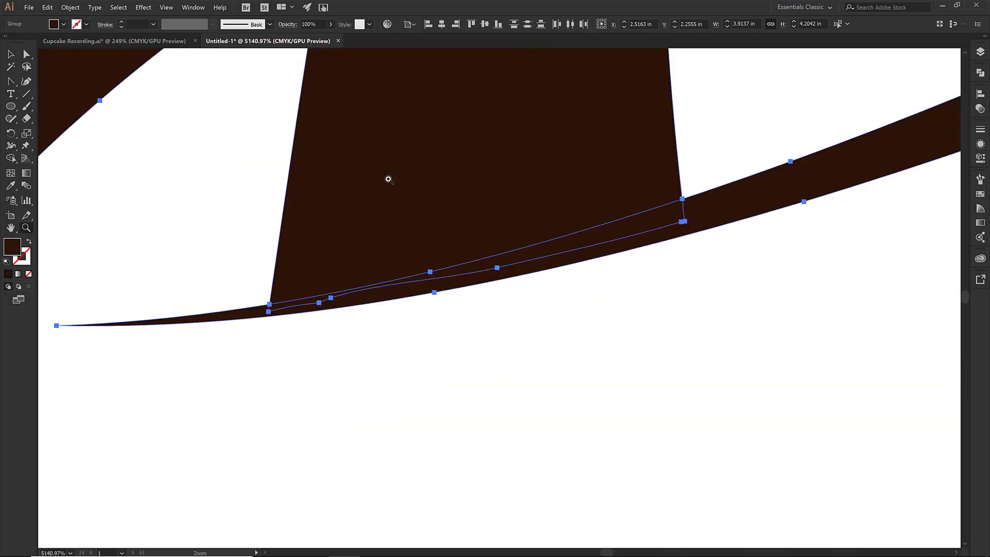
{"action": "key", "text": "ctrl+0"}
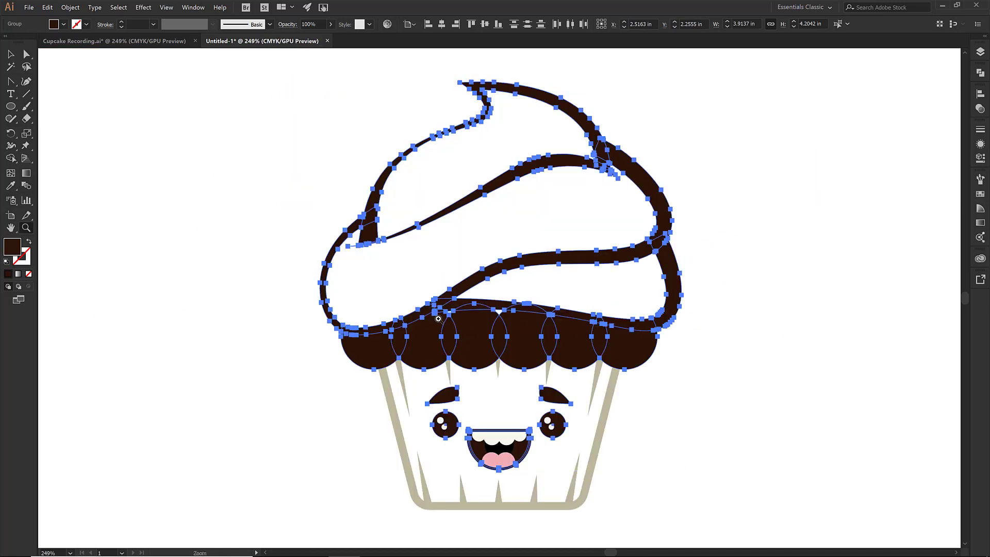
{"action": "left_click", "coordinate": [981, 74]}
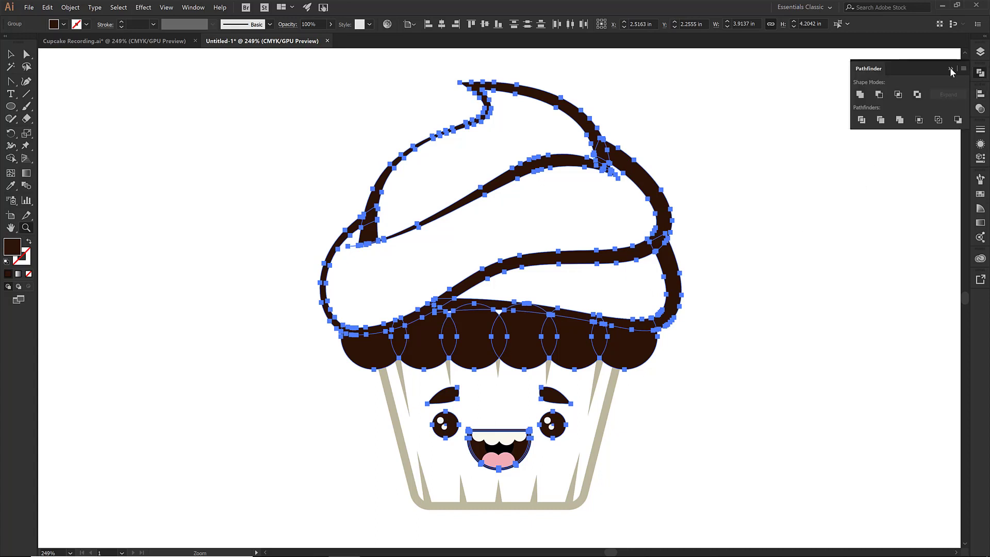
{"action": "left_click", "coordinate": [859, 95]}
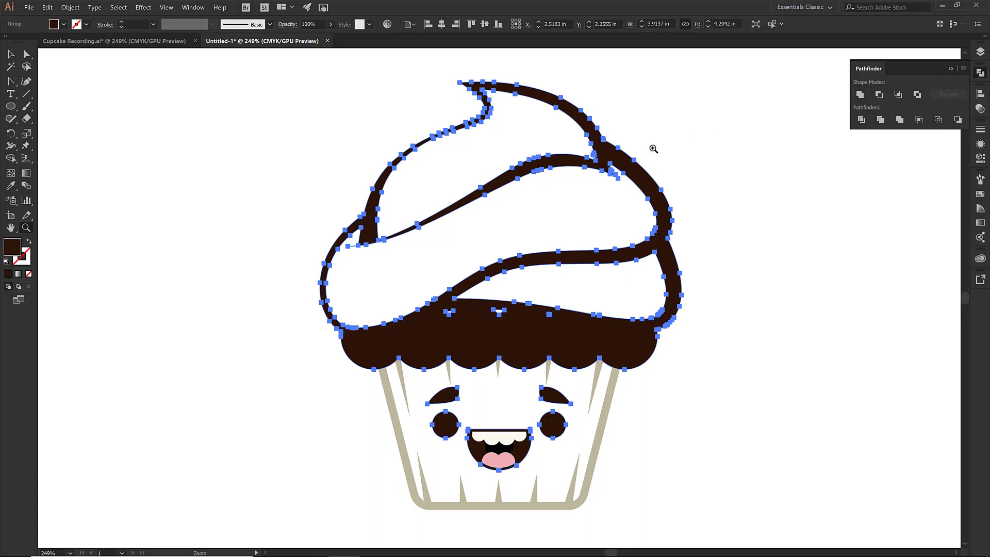
{"action": "key", "text": "v"}
{"action": "right_click", "coordinate": [609, 163]}
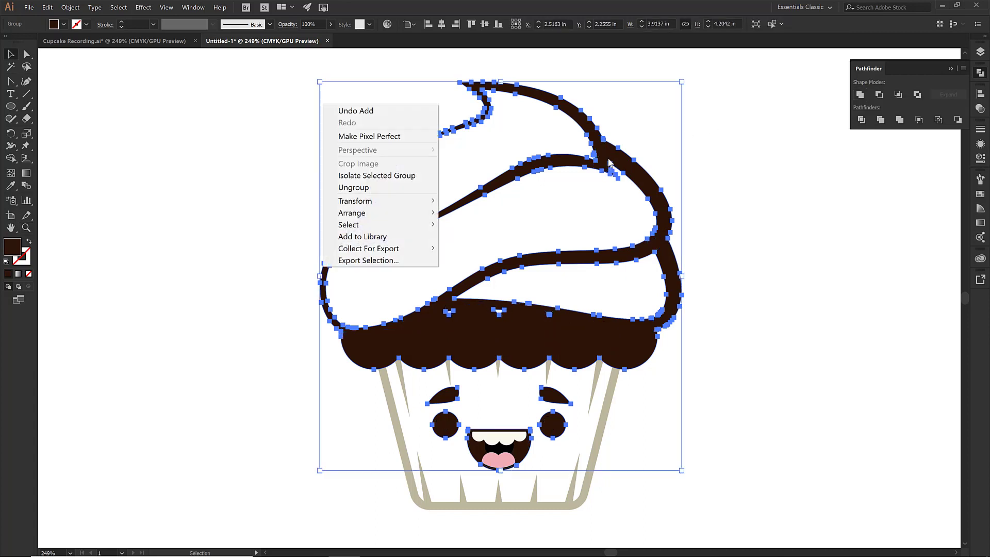
{"action": "left_click", "coordinate": [656, 150]}
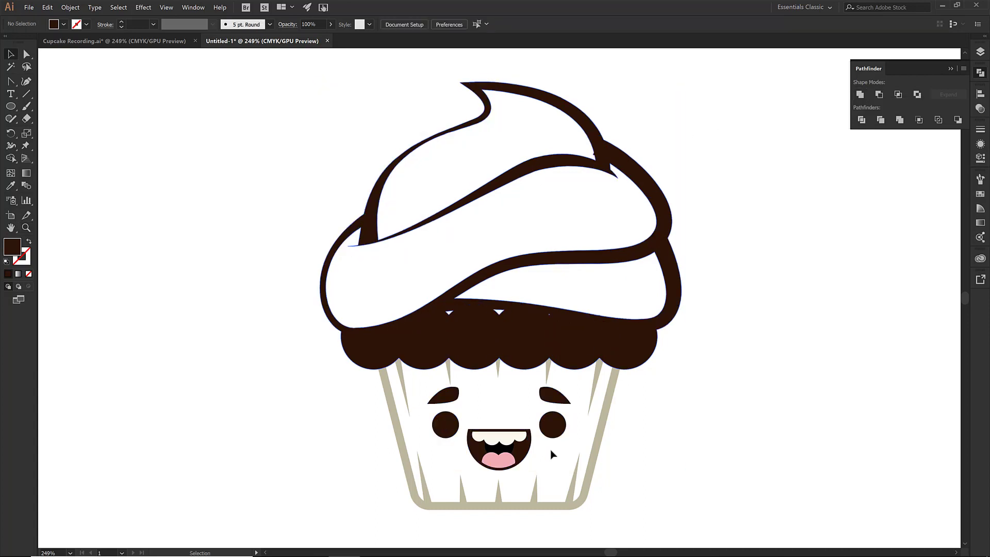
Zoom in on the frosting's lower edge and fill the small triangular gaps and sliver with a smaller Blob Brush
{"action": "key", "text": "ctrl+a"}
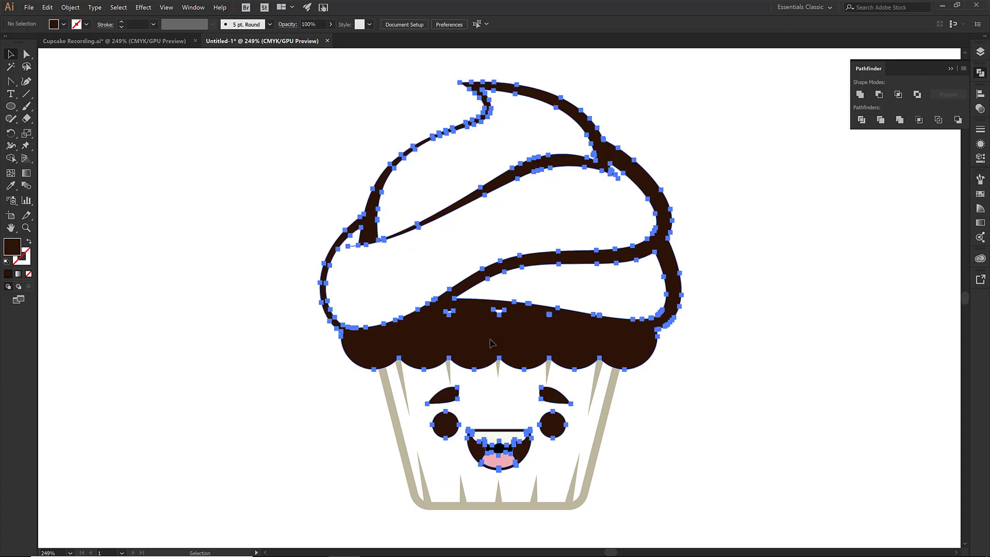
{"action": "key", "text": "z"}
{"action": "left_click_drag", "start_coordinate": [410, 278], "coordinate": [567, 333]}
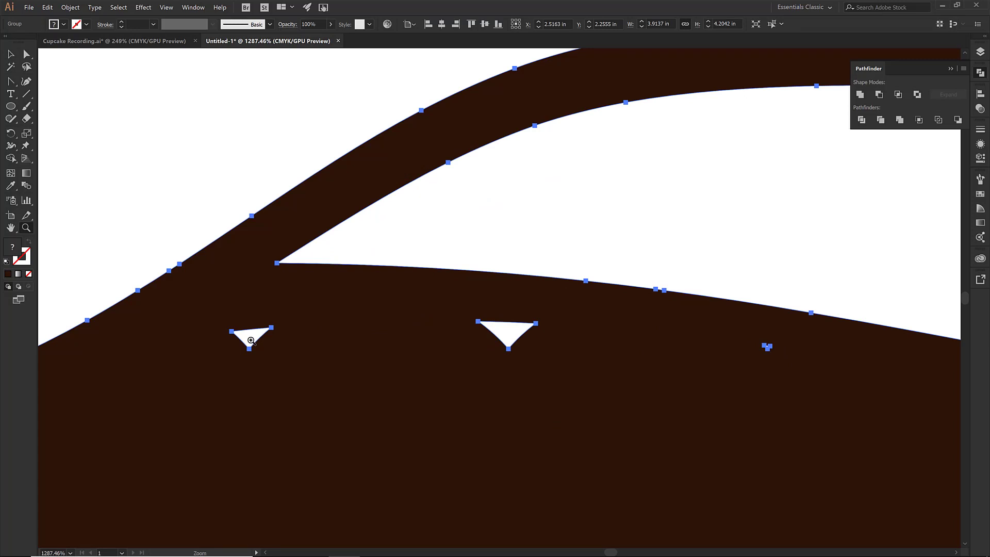
{"action": "key", "text": "shift+b"}
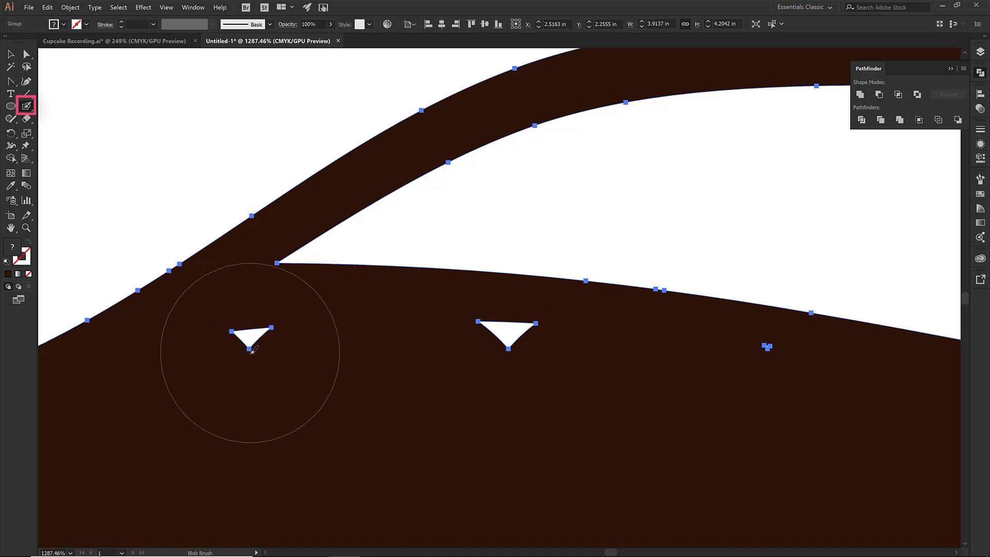
{"action": "key", "text": "bracketleft"}
{"action": "key", "text": "bracketleft"}
{"action": "key", "text": "bracketleft"}
{"action": "key", "text": "bracketleft"}
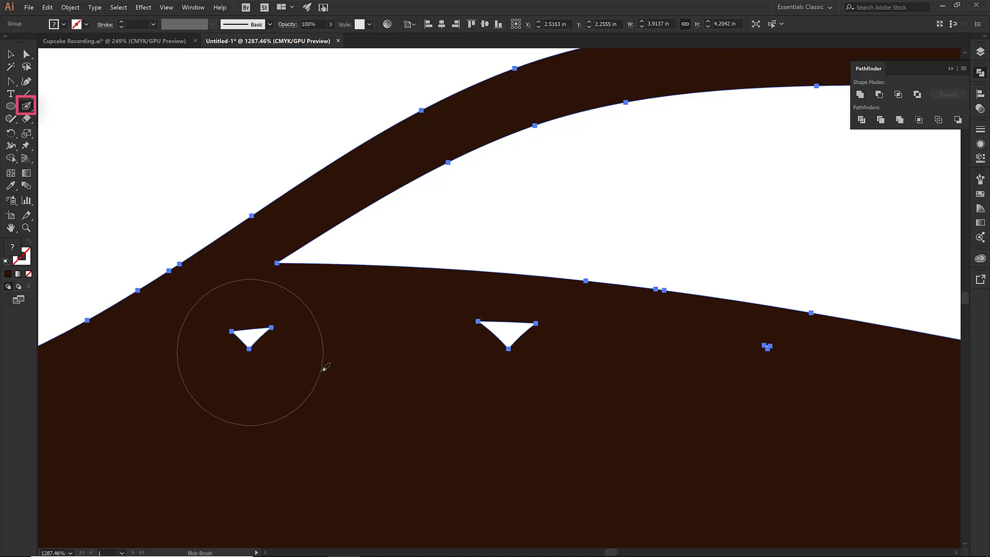
{"action": "left_click_drag", "start_coordinate": [324, 368], "coordinate": [572, 378]}
{"action": "left_click_drag", "start_coordinate": [767, 396], "coordinate": [767, 394]}
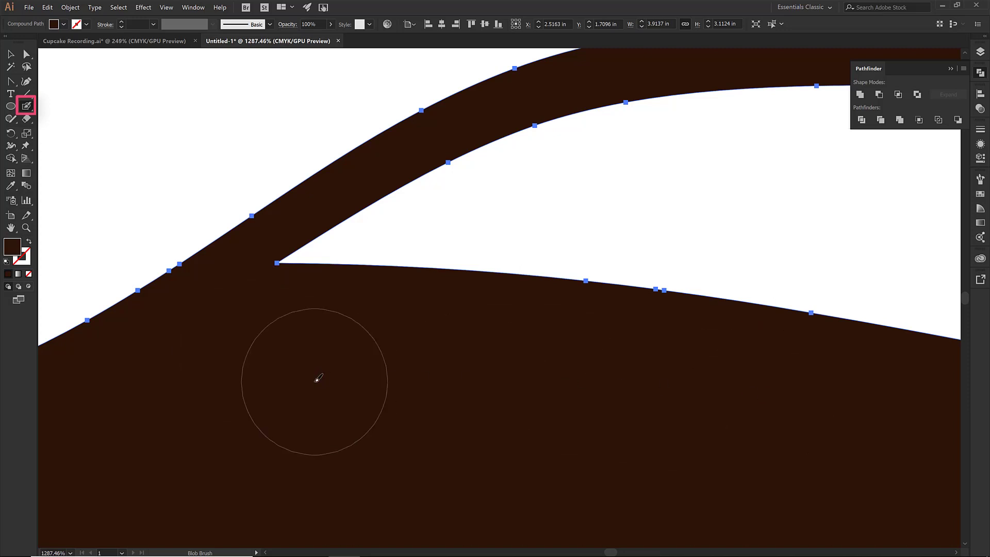
Paint a test blob with the Blob Brush and a zigzag with the Paintbrush in the empty upper-left area
{"action": "left_click", "coordinate": [27, 108]}
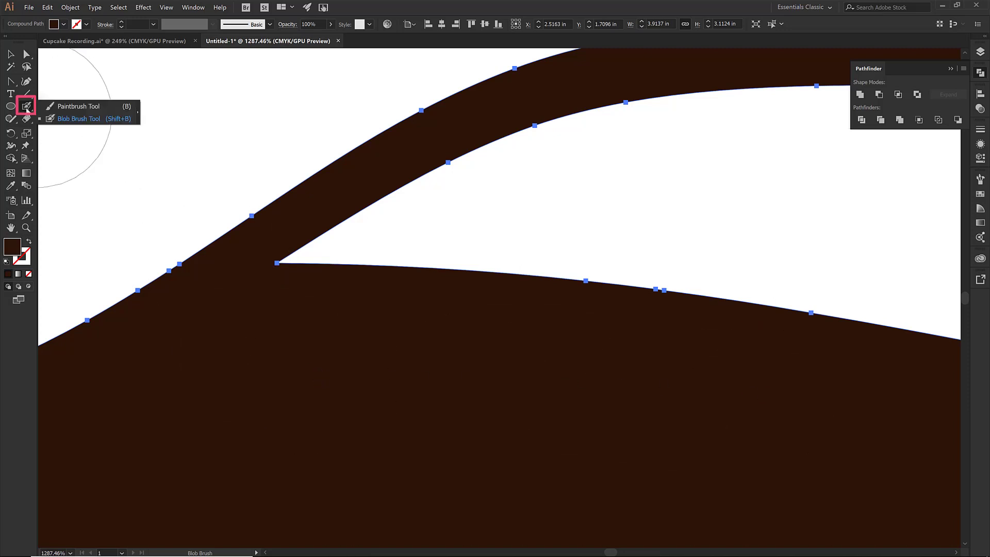
{"action": "left_click", "coordinate": [76, 121]}
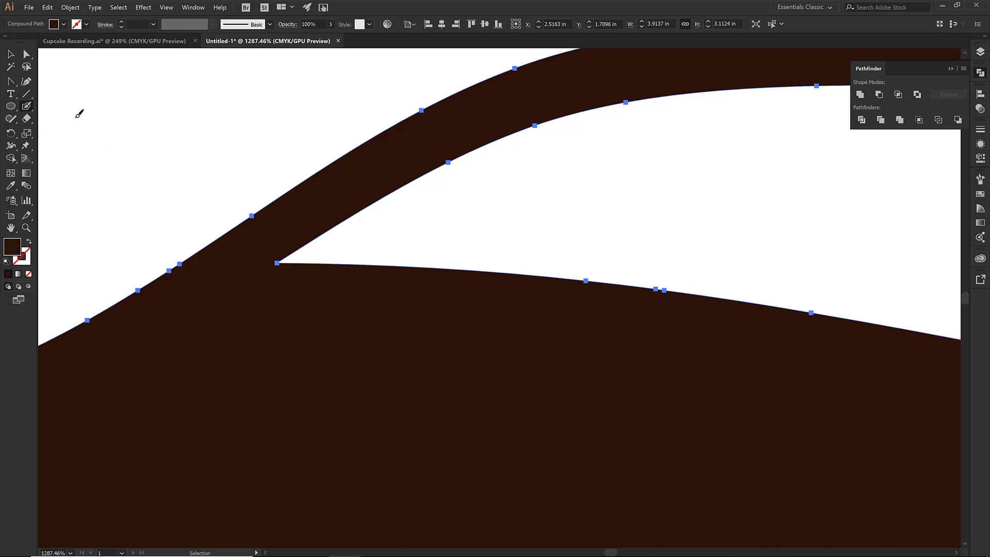
{"action": "key", "text": "ctrl+0"}
{"action": "mouse_move", "coordinate": [87, 126]}
{"action": "left_mouse_down"}
{"action": "mouse_move", "coordinate": [133, 147]}
{"action": "mouse_move", "coordinate": [108, 177]}
{"action": "left_mouse_up"}
{"action": "key", "text": "v"}
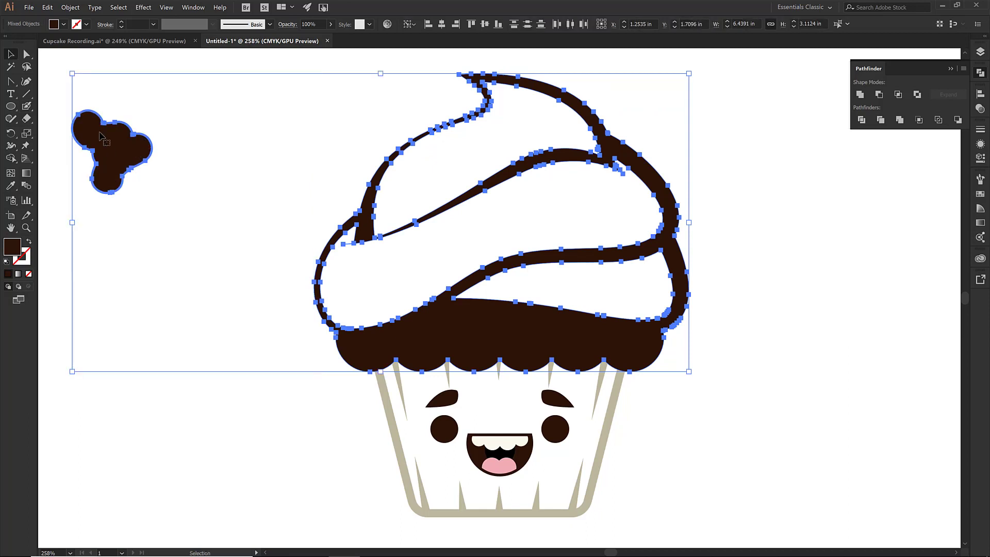
{"action": "left_click", "coordinate": [26, 106]}
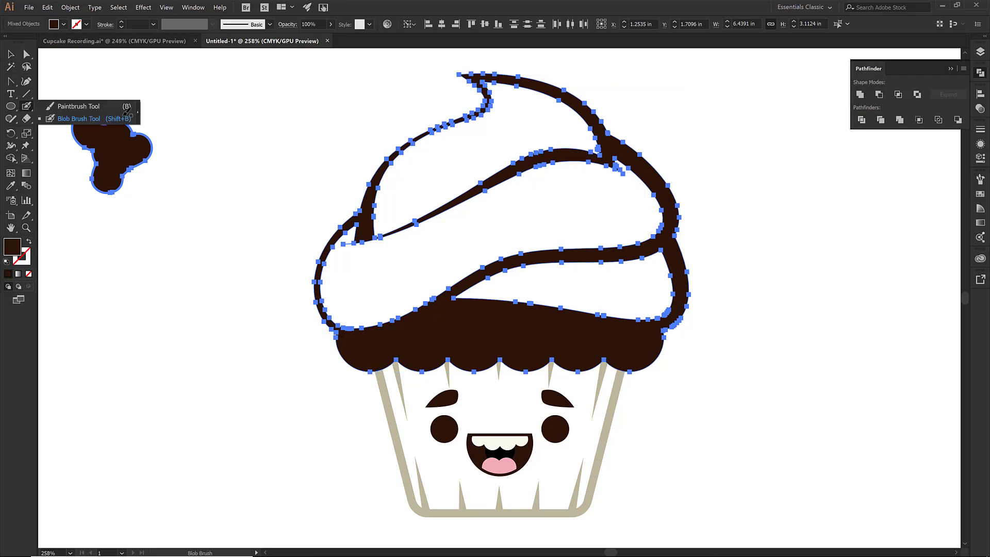
{"action": "left_click", "coordinate": [127, 109]}
{"action": "mouse_move", "coordinate": [155, 106]}
{"action": "left_mouse_down"}
{"action": "mouse_move", "coordinate": [164, 125]}
{"action": "mouse_move", "coordinate": [240, 114]}
{"action": "mouse_move", "coordinate": [237, 136]}
{"action": "left_mouse_up"}
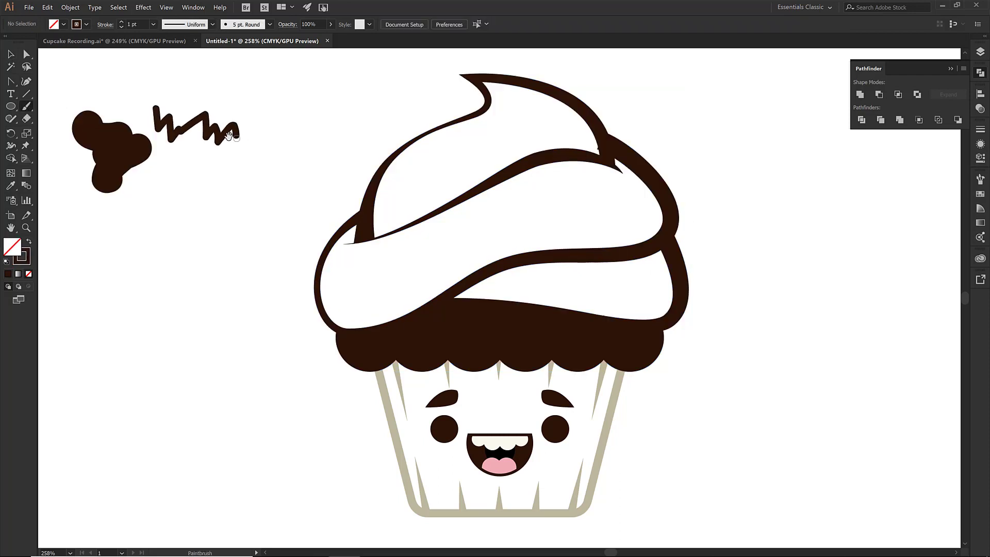
Select and delete the test blob and zigzag strokes
{"action": "key", "text": "v"}
{"action": "left_click_drag", "start_coordinate": [94, 99], "coordinate": [177, 159]}
{"action": "key", "text": "Delete"}
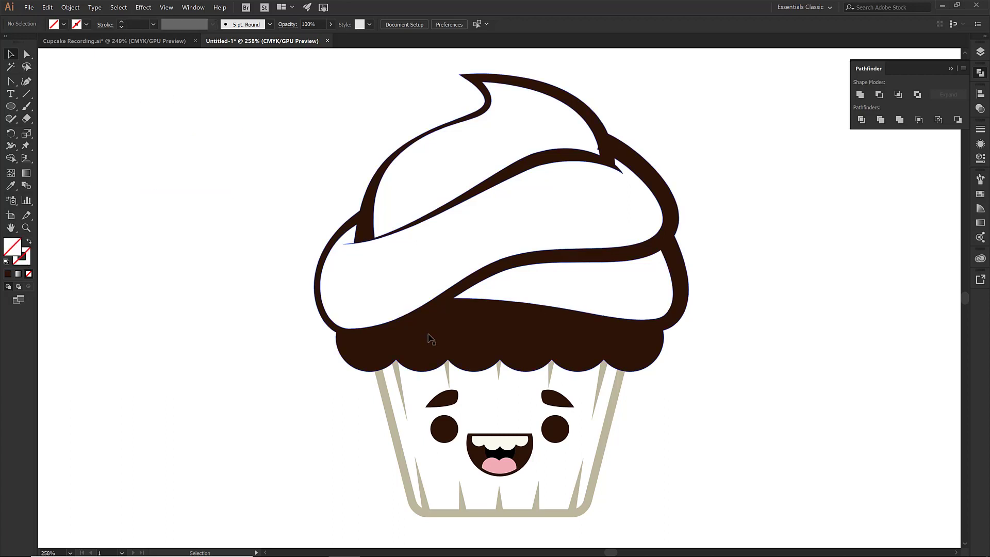
Ungroup the cupcake artwork twice so its parts can be handled separately
{"action": "left_click", "coordinate": [462, 405]}
{"action": "right_click", "coordinate": [362, 226]}
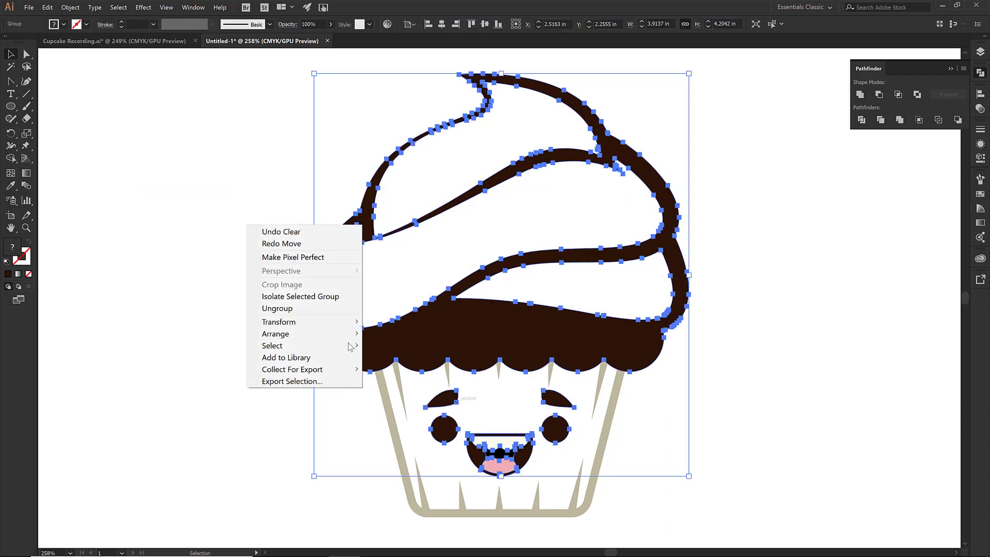
{"action": "left_click", "coordinate": [304, 307]}
{"action": "left_click", "coordinate": [265, 366]}
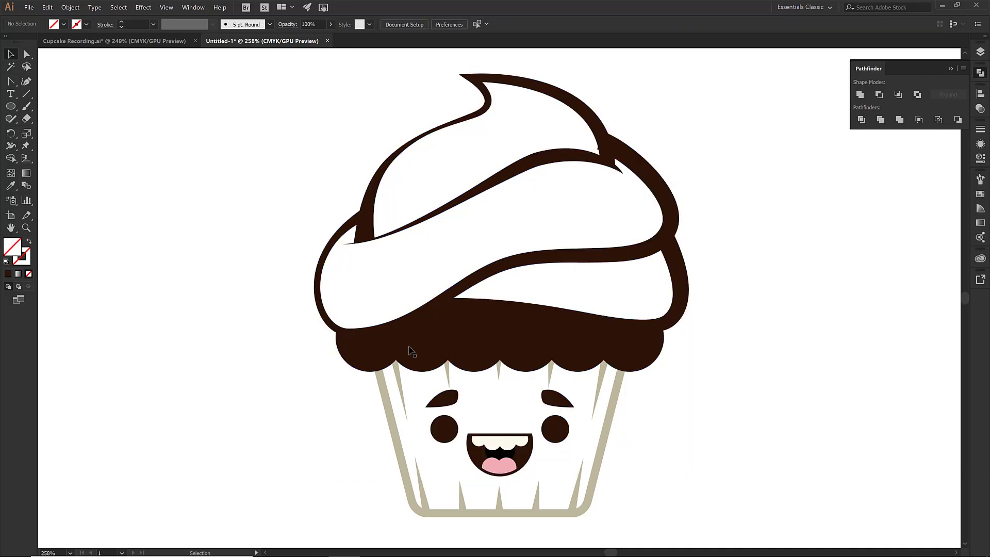
{"action": "left_click", "coordinate": [421, 324]}
{"action": "right_click", "coordinate": [444, 437]}
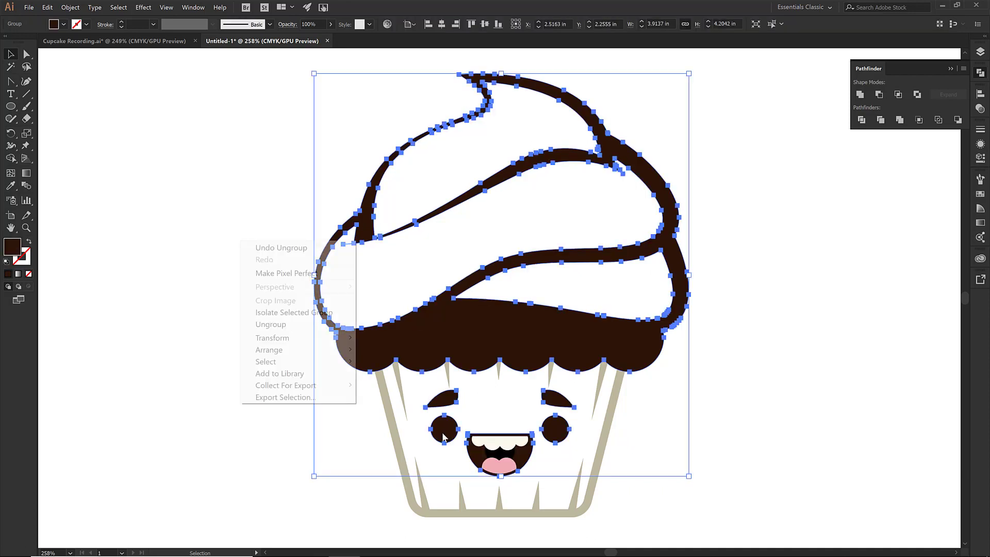
{"action": "left_click", "coordinate": [299, 326]}
{"action": "left_click", "coordinate": [360, 432]}
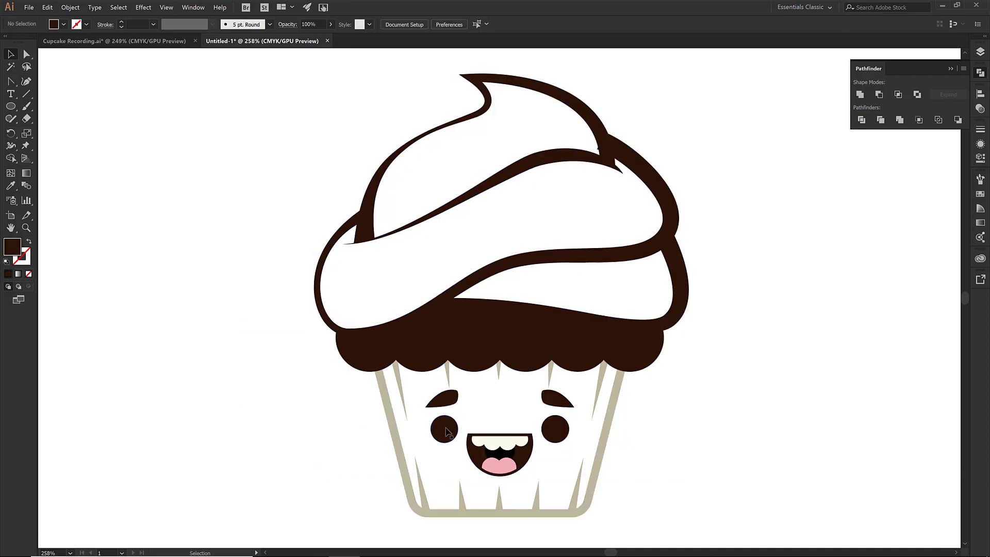
Select both eyes, both brows and the mouth and send them to back to reveal the eye highlights
{"action": "left_click", "coordinate": [445, 431]}
{"action": "left_click", "coordinate": [445, 398], "text": "shift"}
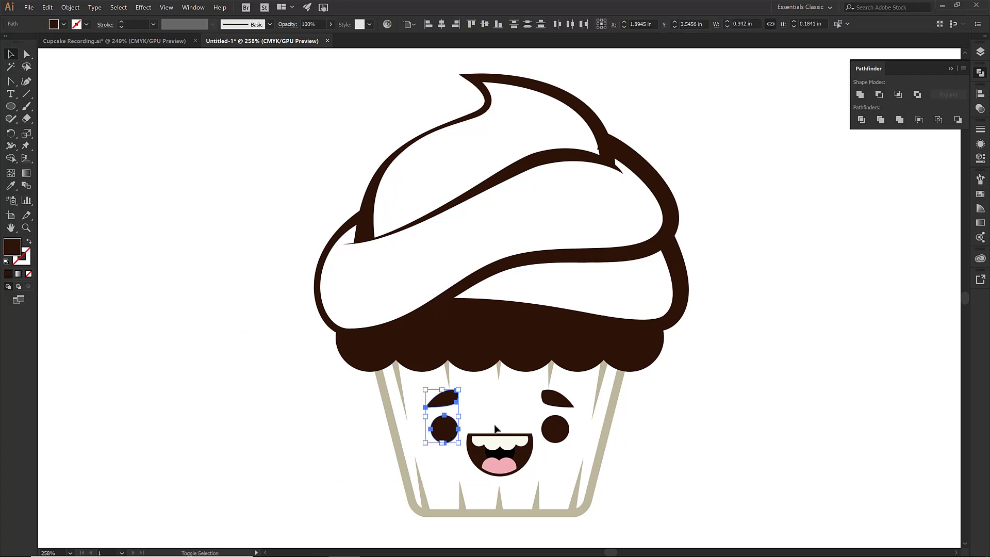
{"action": "left_click", "coordinate": [557, 398], "text": "shift"}
{"action": "left_click", "coordinate": [555, 429], "text": "shift"}
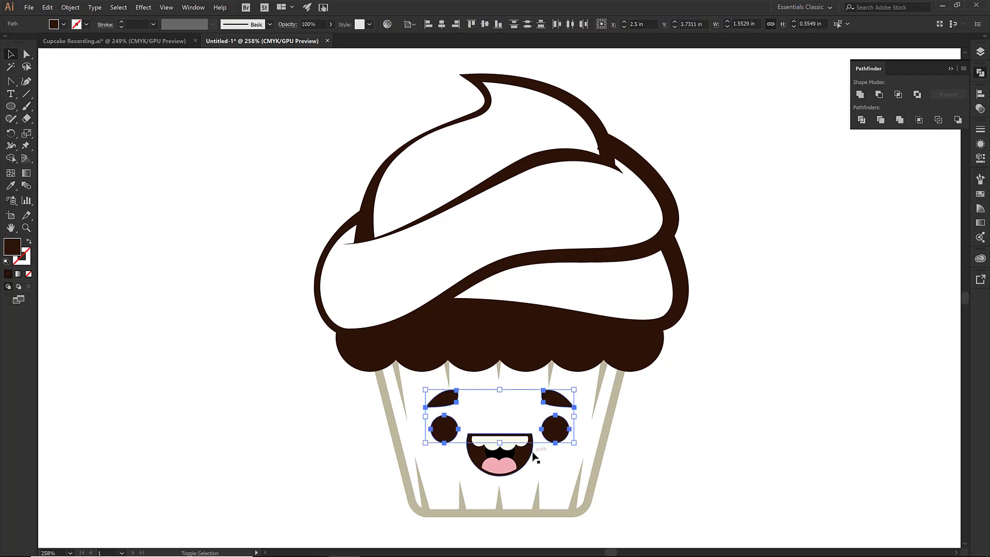
{"action": "left_click", "coordinate": [533, 454], "text": "shift"}
{"action": "right_click", "coordinate": [534, 456]}
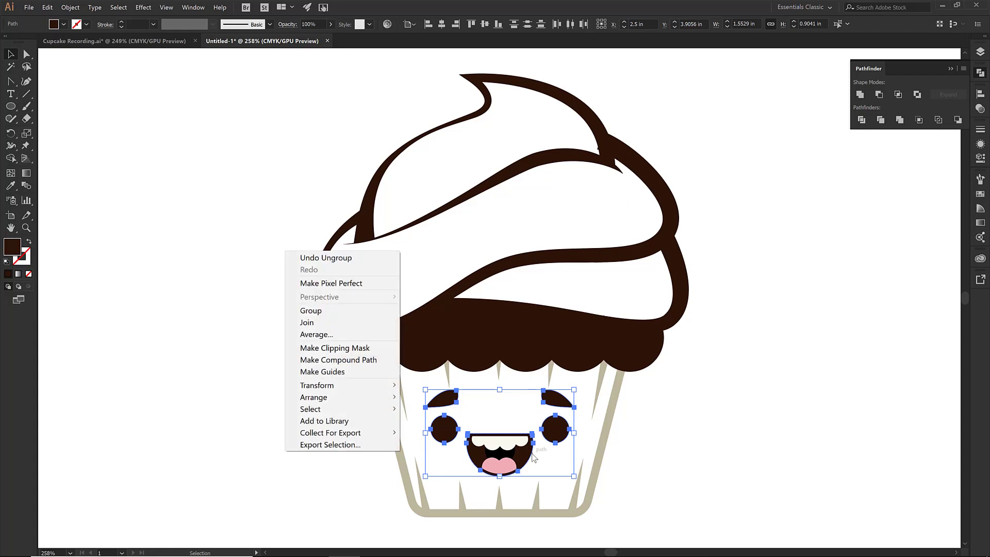
{"action": "mouse_move", "coordinate": [384, 397]}
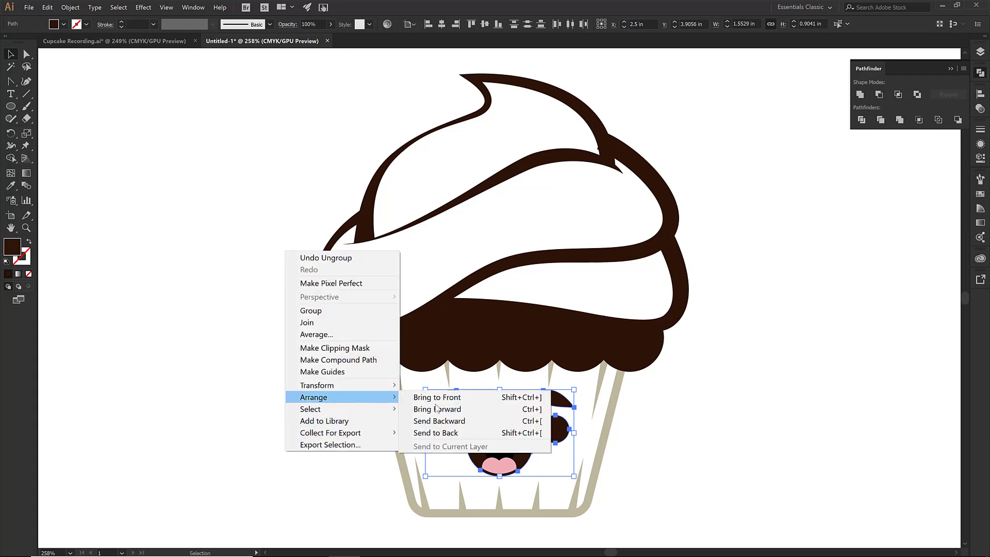
{"action": "left_click", "coordinate": [445, 433]}
{"action": "left_click", "coordinate": [352, 438]}
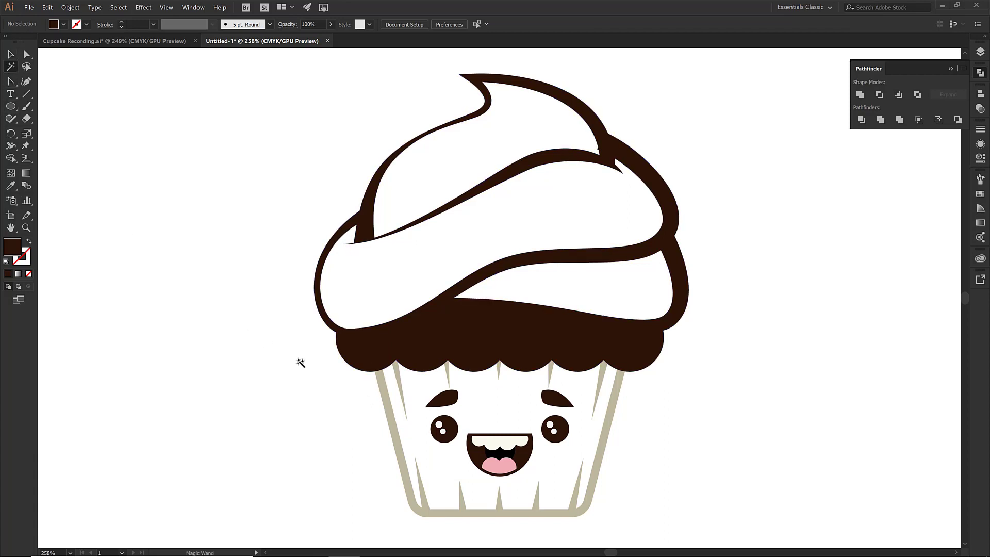
Select the tan liner shapes with the Magic Wand, apply Unite and make them a compound path
{"action": "left_click", "coordinate": [389, 402]}
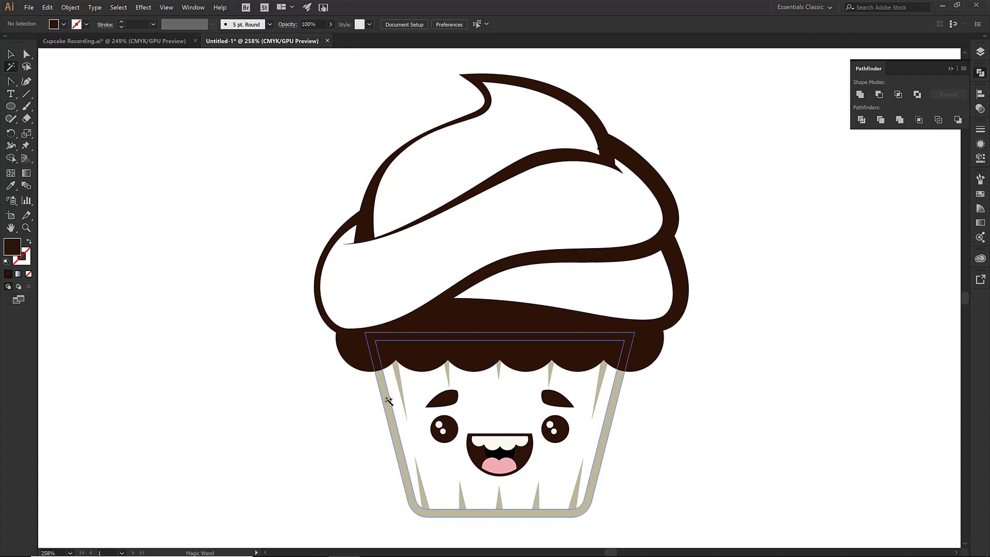
{"action": "left_click", "coordinate": [388, 402]}
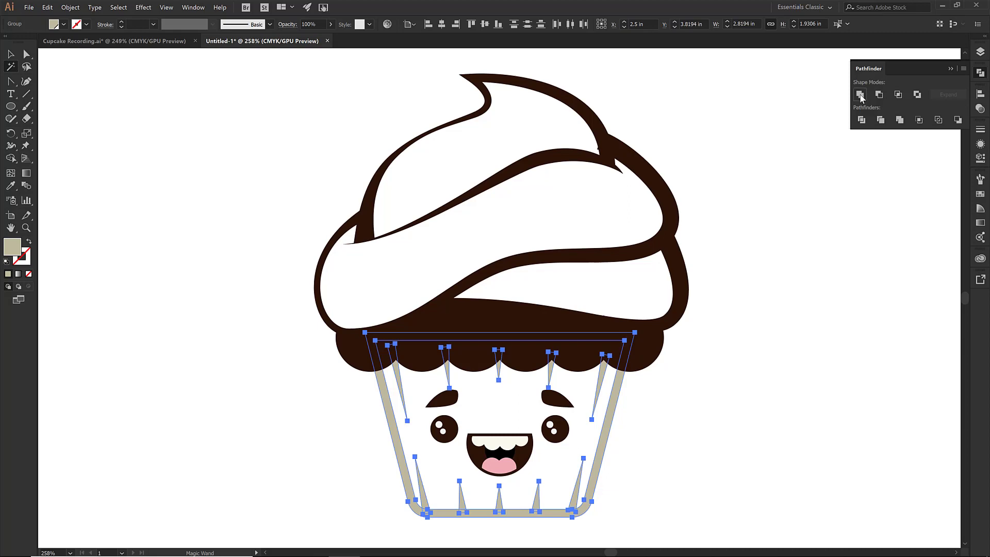
{"action": "left_click", "coordinate": [861, 96]}
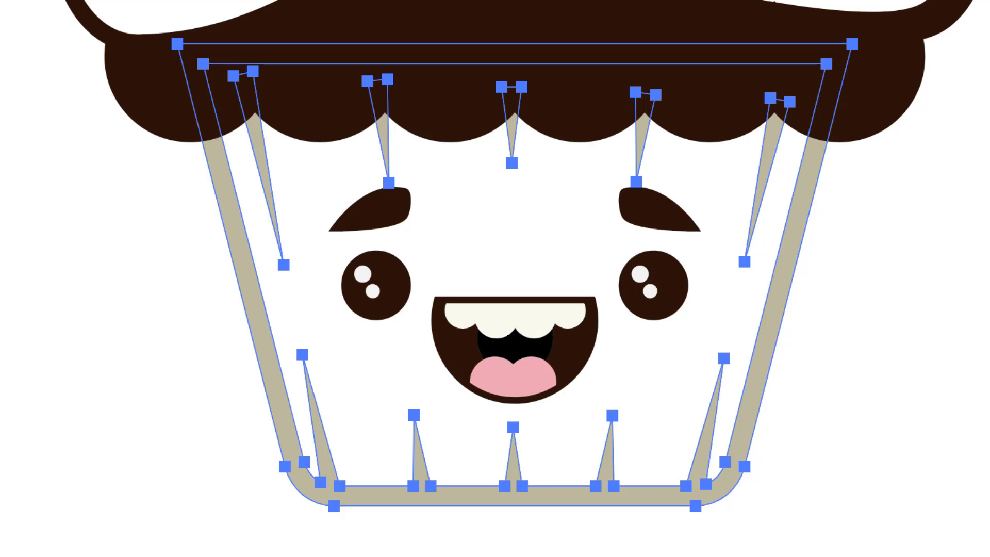
{"action": "left_click", "coordinate": [70, 7]}
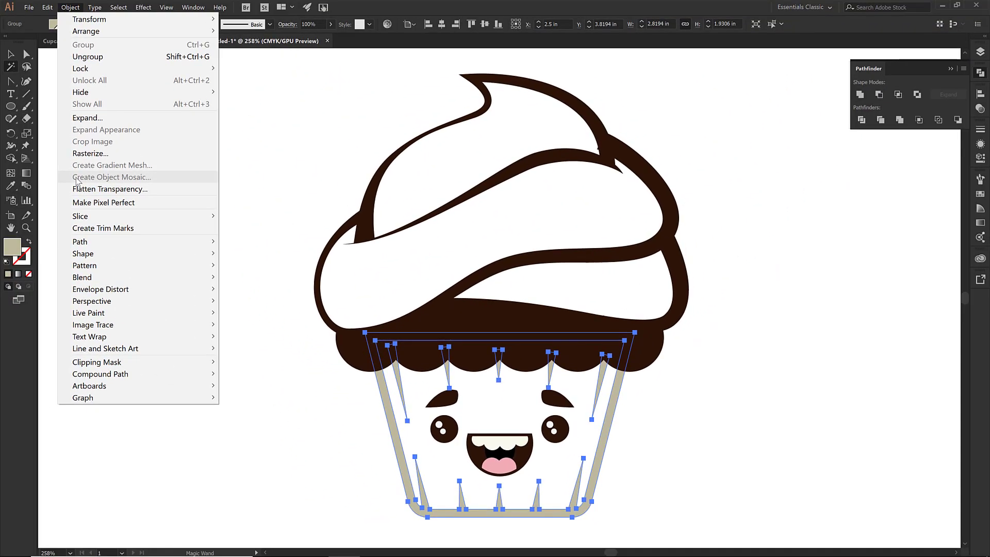
{"action": "mouse_move", "coordinate": [127, 379]}
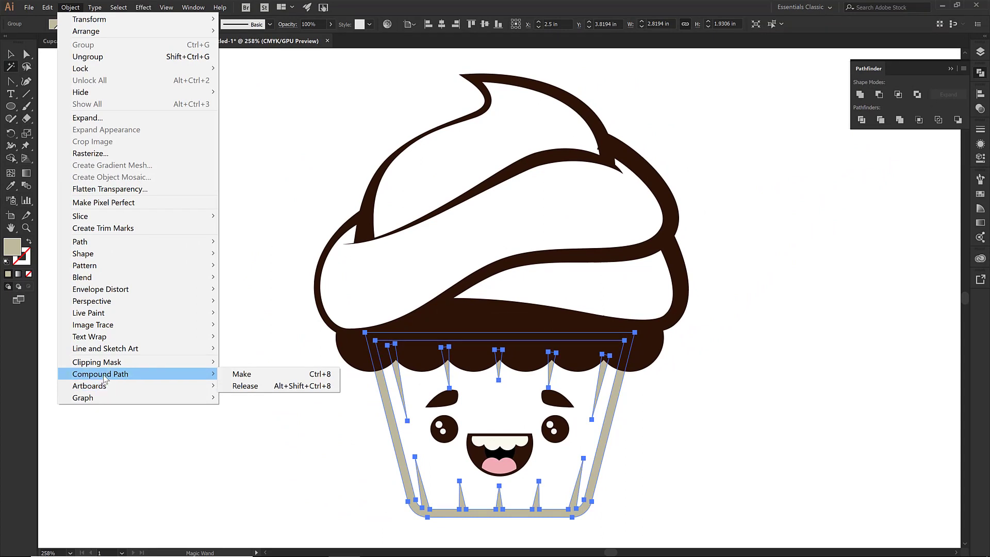
{"action": "left_click", "coordinate": [252, 375]}
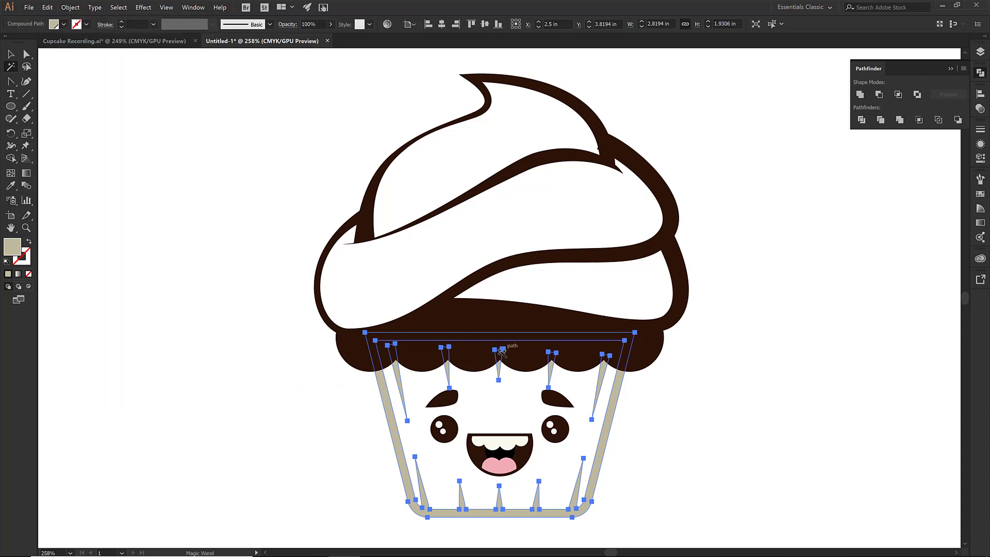
Copy the dark brown frosting shape, paste it in front and fill the copy with green C=50 M=0 Y=100 K=0
{"action": "left_click", "coordinate": [314, 347]}
{"action": "key", "text": "v"}
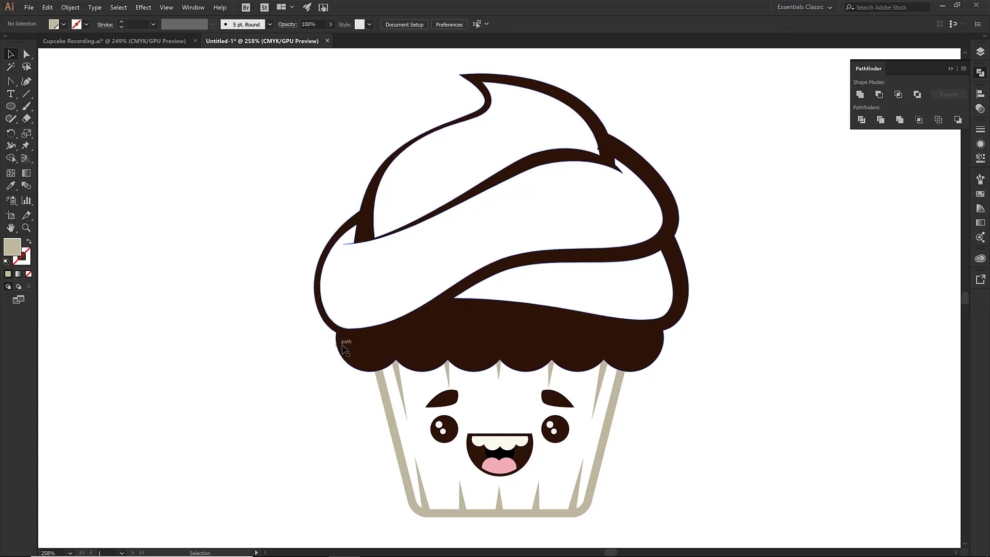
{"action": "left_click", "coordinate": [342, 350]}
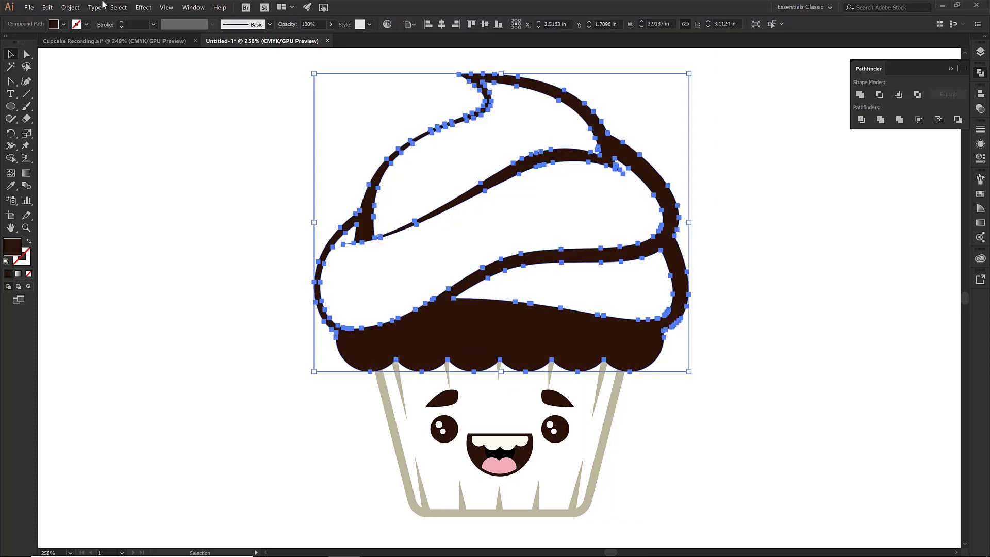
{"action": "left_click", "coordinate": [47, 7]}
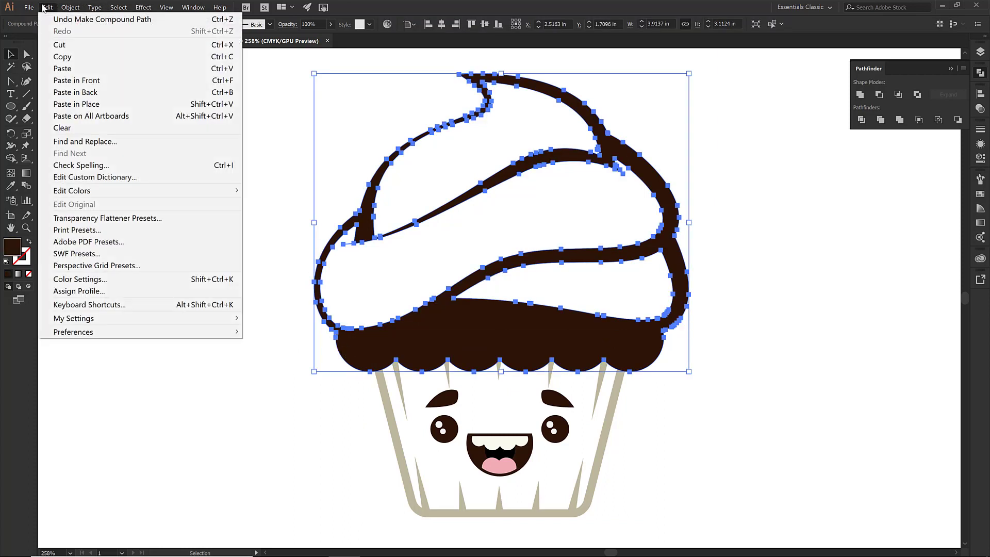
{"action": "left_click", "coordinate": [64, 58]}
{"action": "left_click", "coordinate": [46, 7]}
{"action": "left_click", "coordinate": [65, 80]}
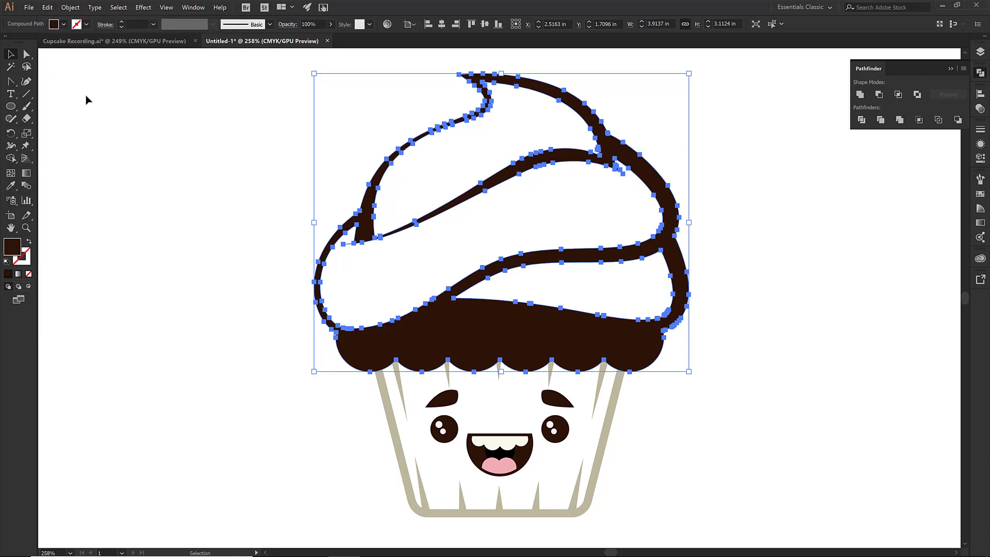
{"action": "left_click", "coordinate": [63, 27]}
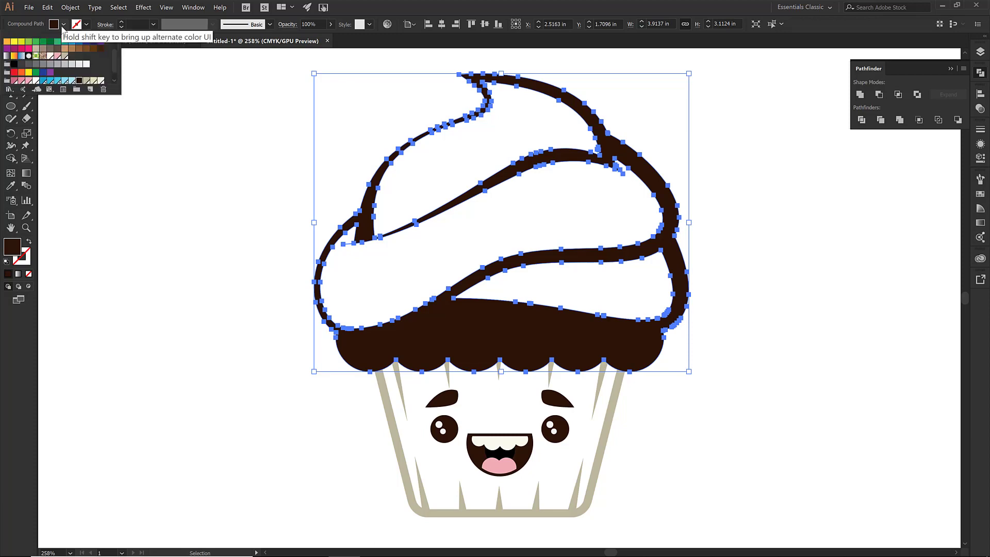
{"action": "left_click", "coordinate": [28, 44]}
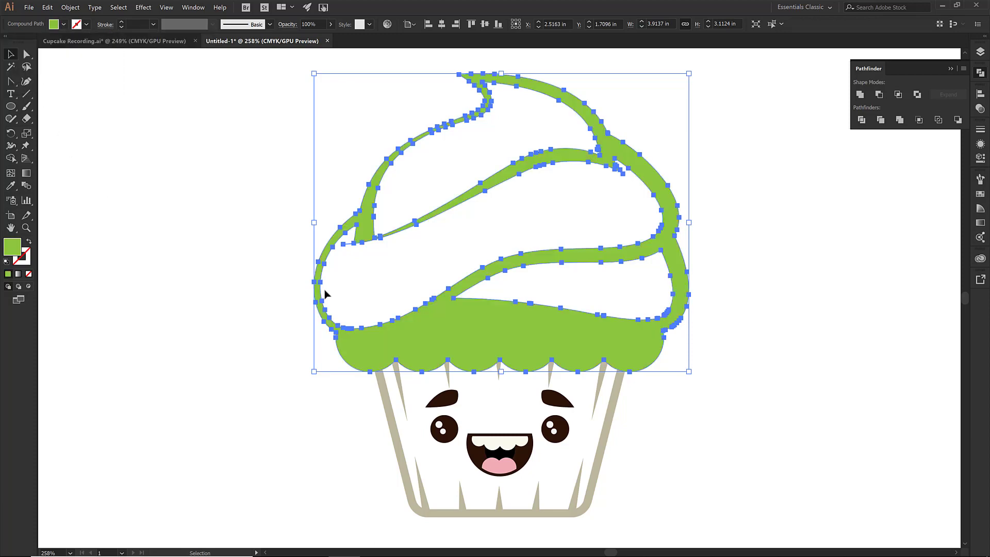
{"action": "left_click_drag", "start_coordinate": [458, 322], "coordinate": [640, 324]}
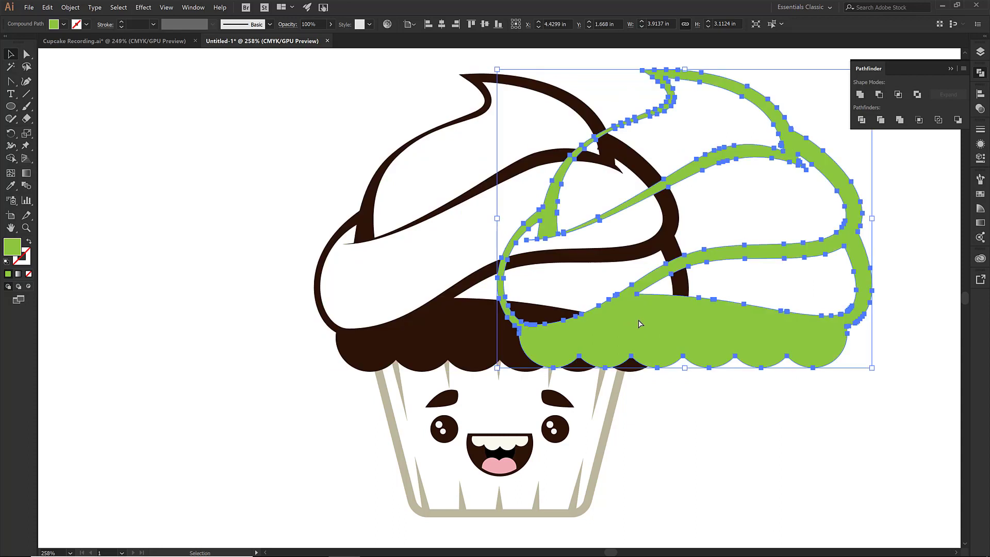
{"action": "key", "text": "ctrl+z"}
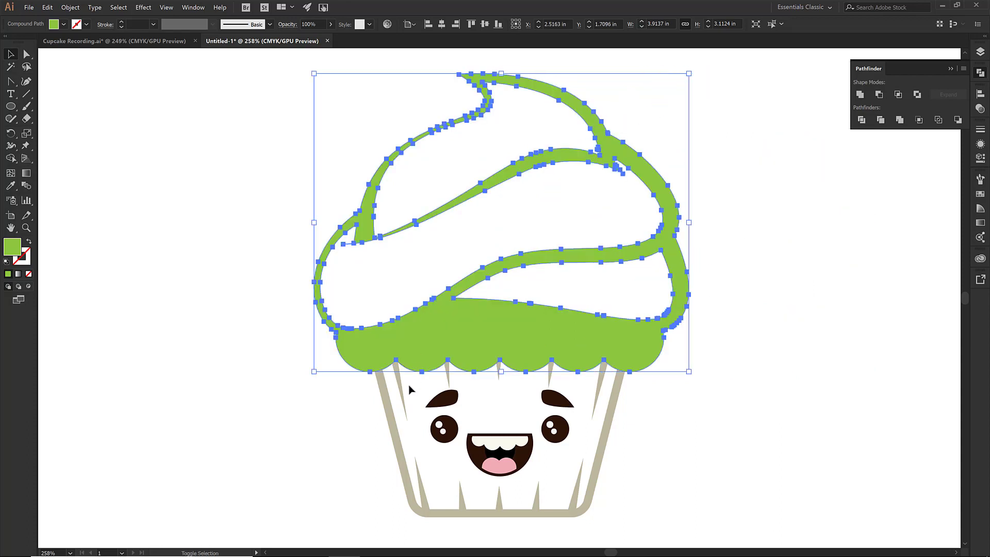
Add the tan liner to the selection together with the green frosting copy
{"action": "left_click", "coordinate": [391, 413], "text": "shift"}
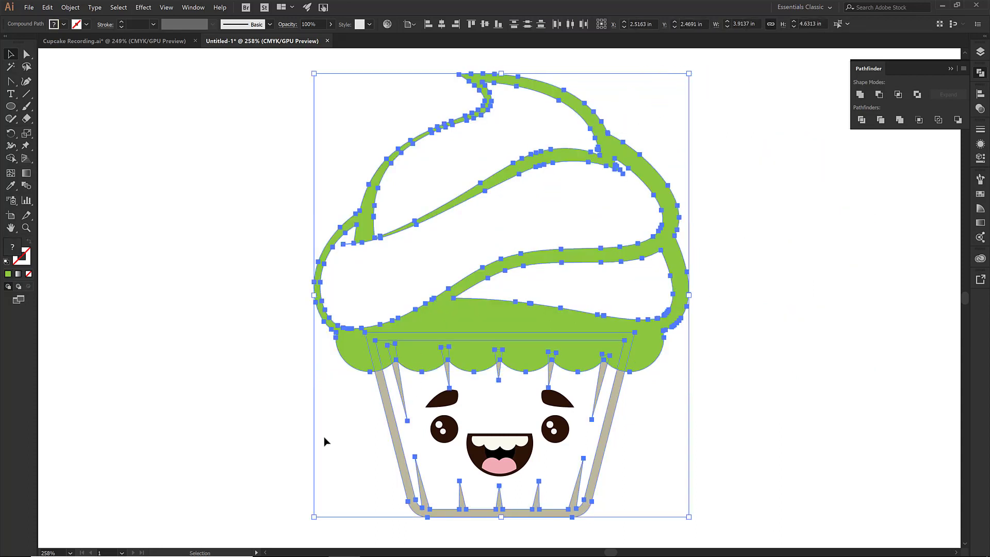